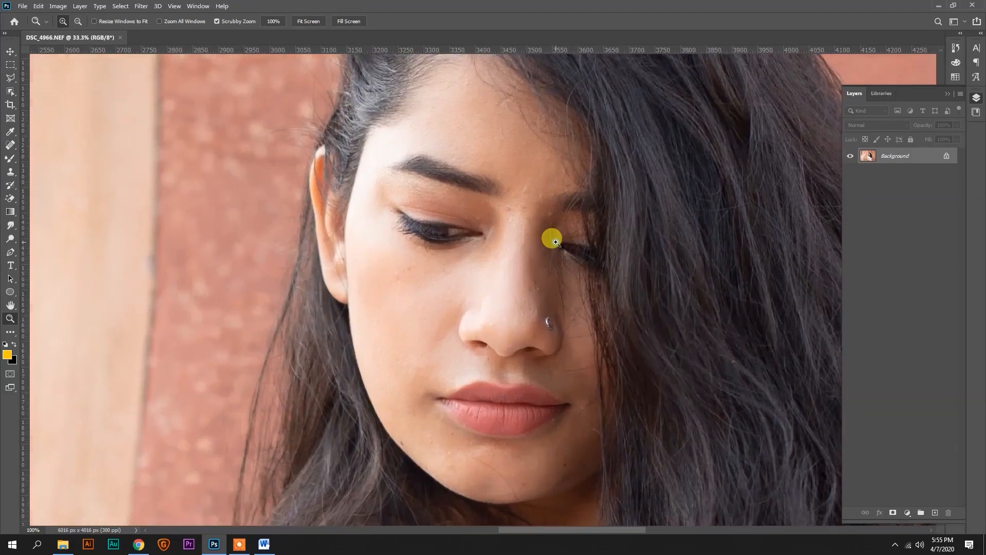
- Examine the skin texture on the woman's forehead, around her eyes and on her cheek up close
drag(534, 305, 509, 204)
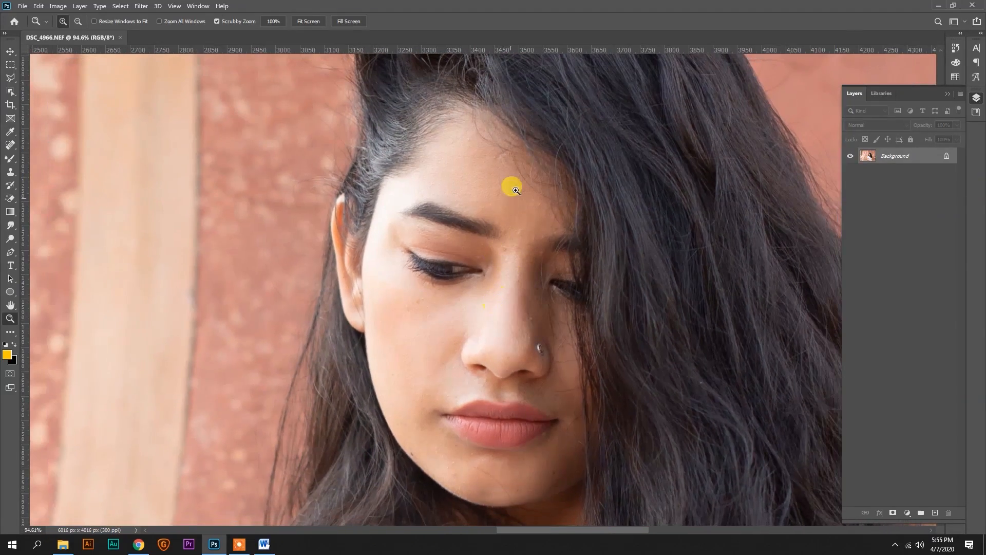
click(507, 209)
click(508, 209)
click(507, 209)
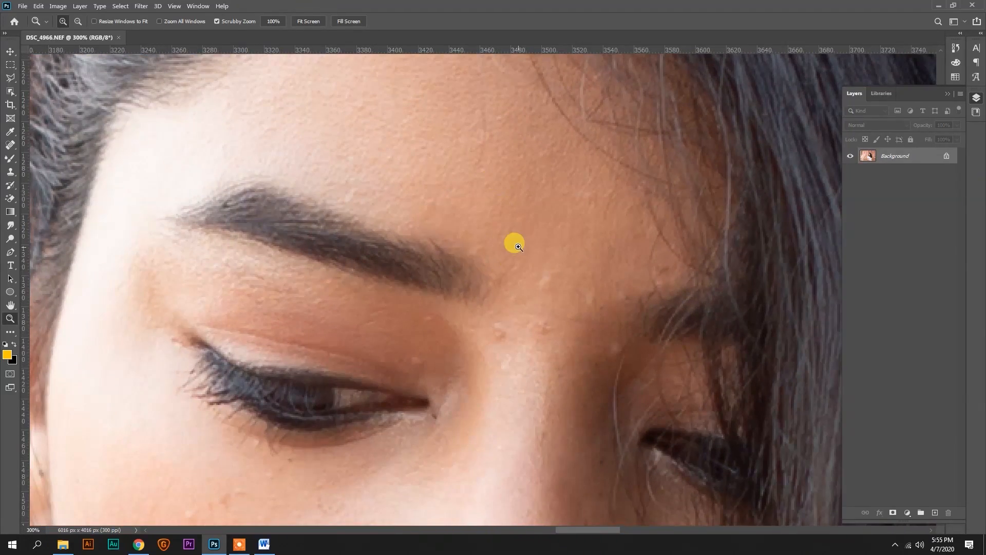
scroll(518, 247, down, 3)
drag(561, 291, 520, 275)
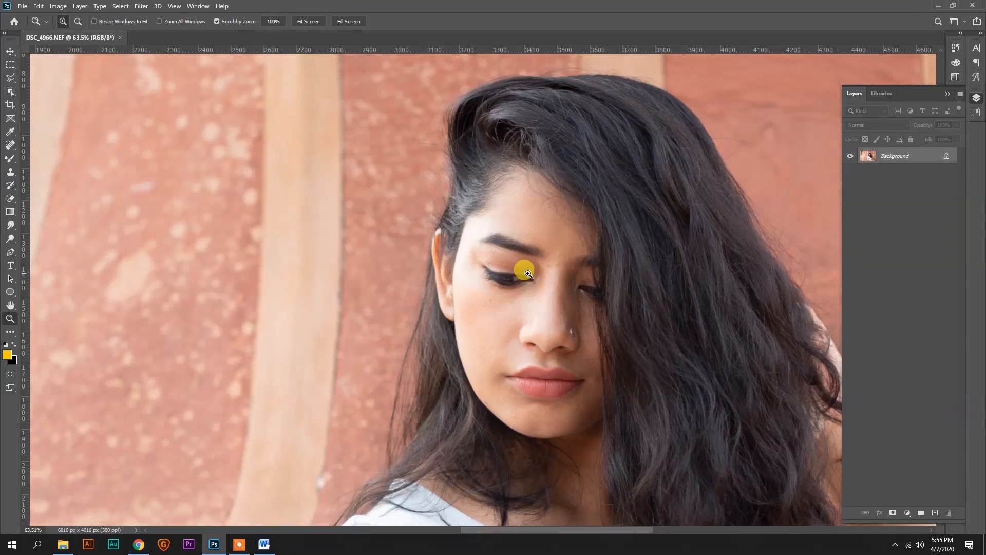
click(565, 243)
click(566, 247)
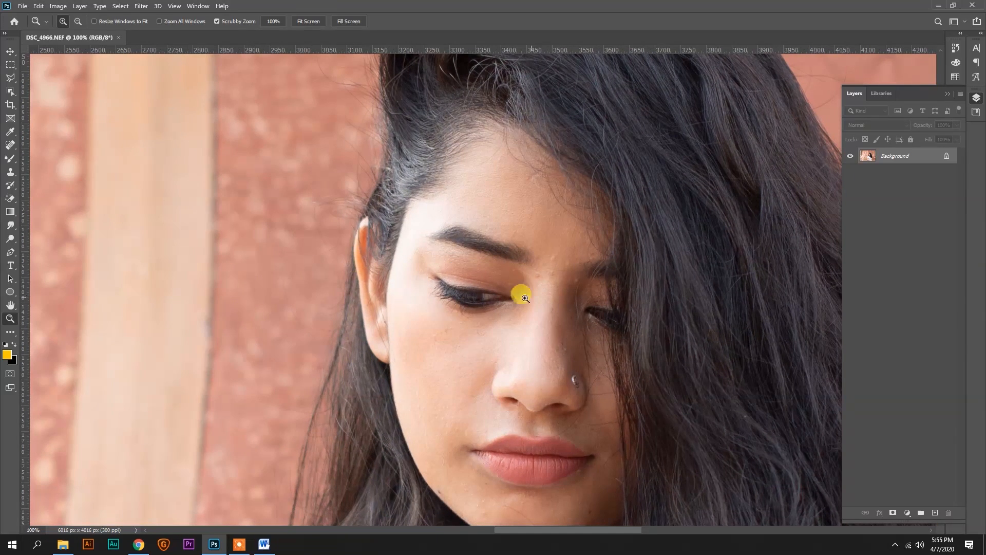
- Load the Mixer Brush with the skin colour d8b7a4 sampled from the forehead
click(8, 160)
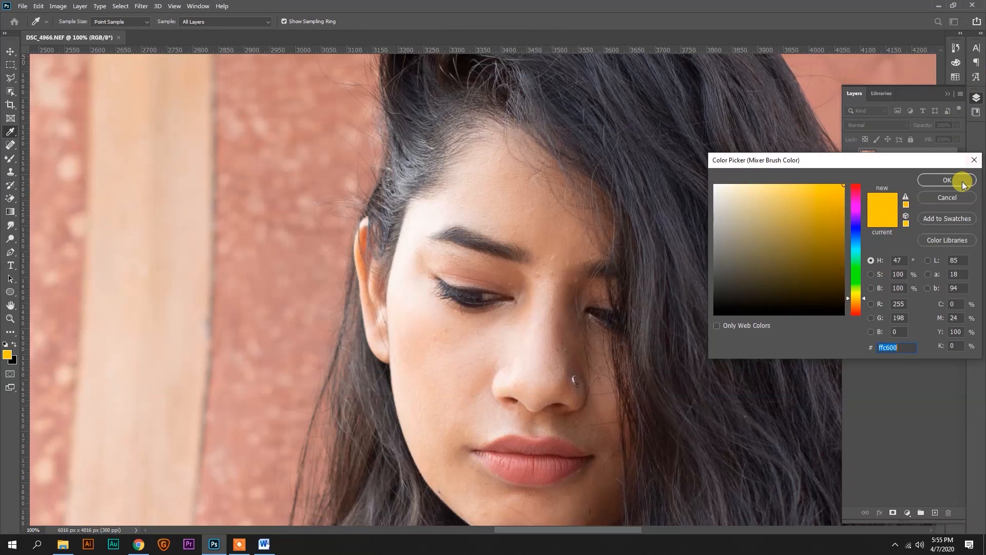
click(946, 199)
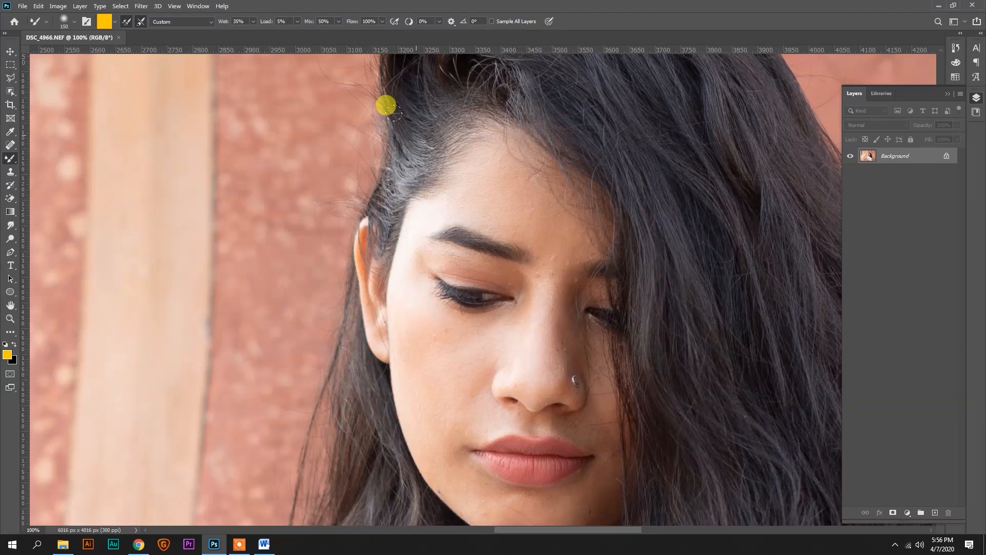
mouse_move(394, 112)
mouse_down()
mouse_move(400, 178)
mouse_move(433, 173)
mouse_up()
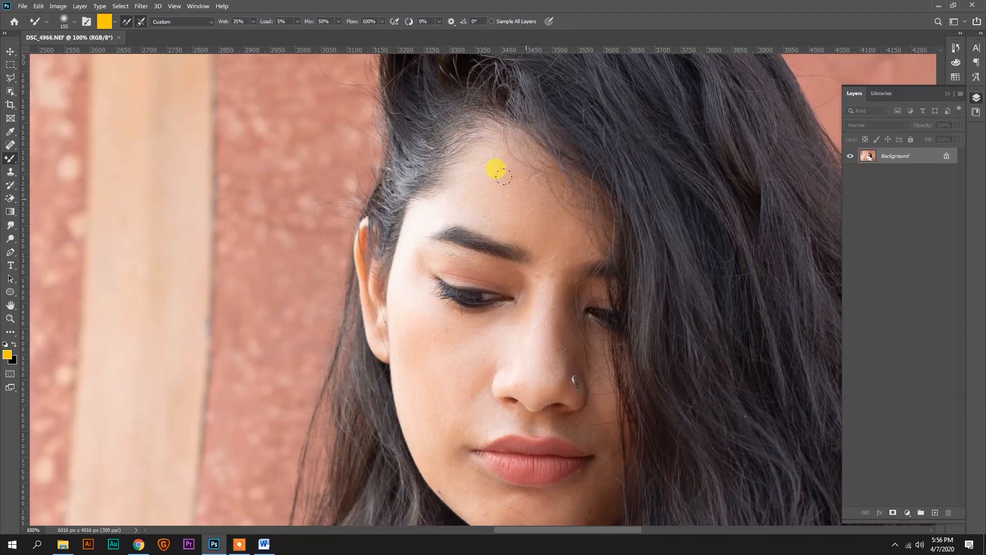
click(107, 21)
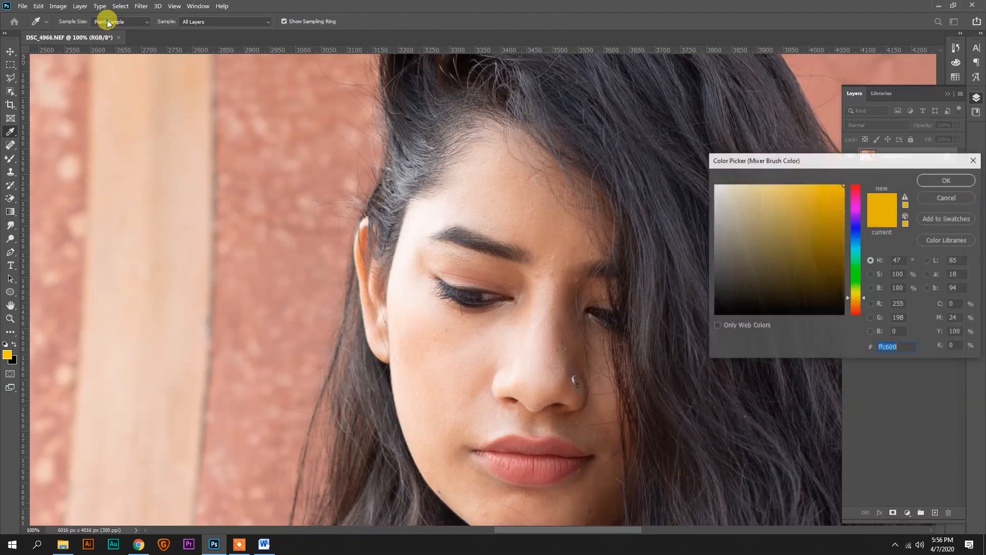
click(498, 183)
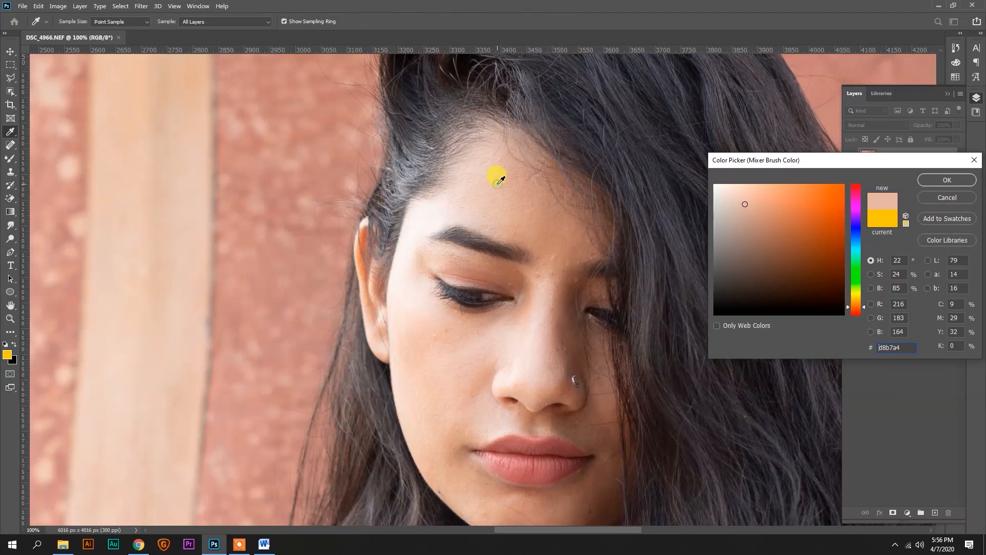
click(939, 180)
- Set the Mixer Brush size to 72 px and smooth the forehead skin above the eyebrow
right_click(488, 165)
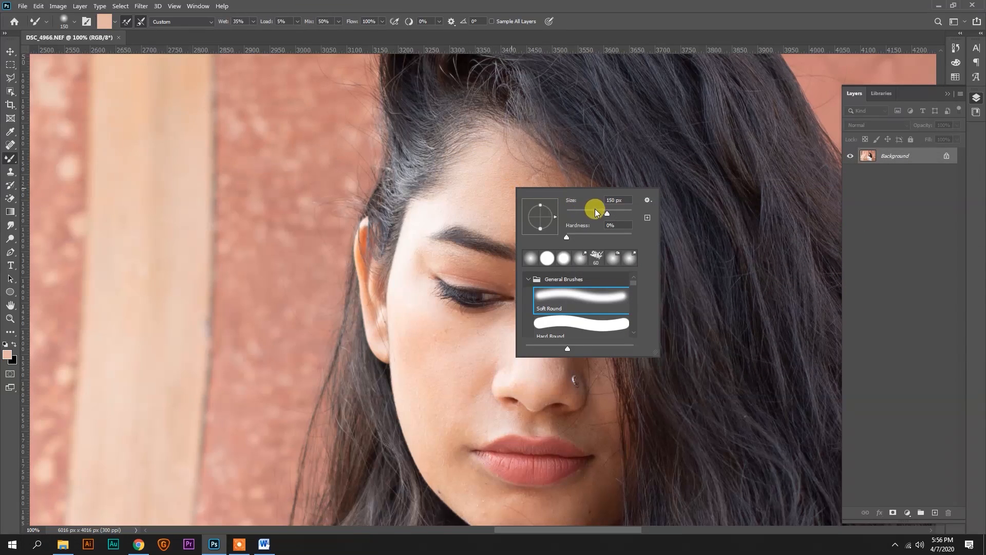
click(485, 195)
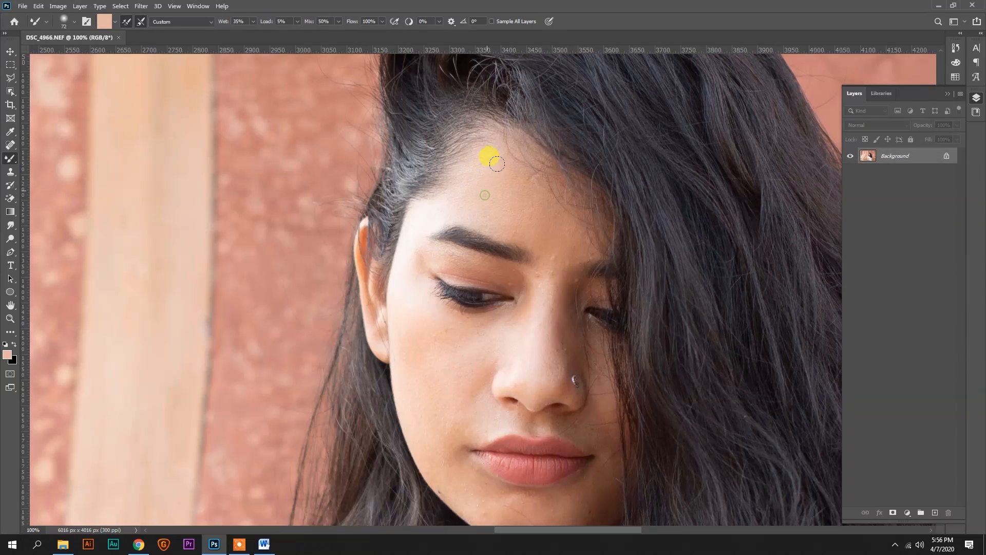
click(10, 318)
drag(513, 179, 533, 188)
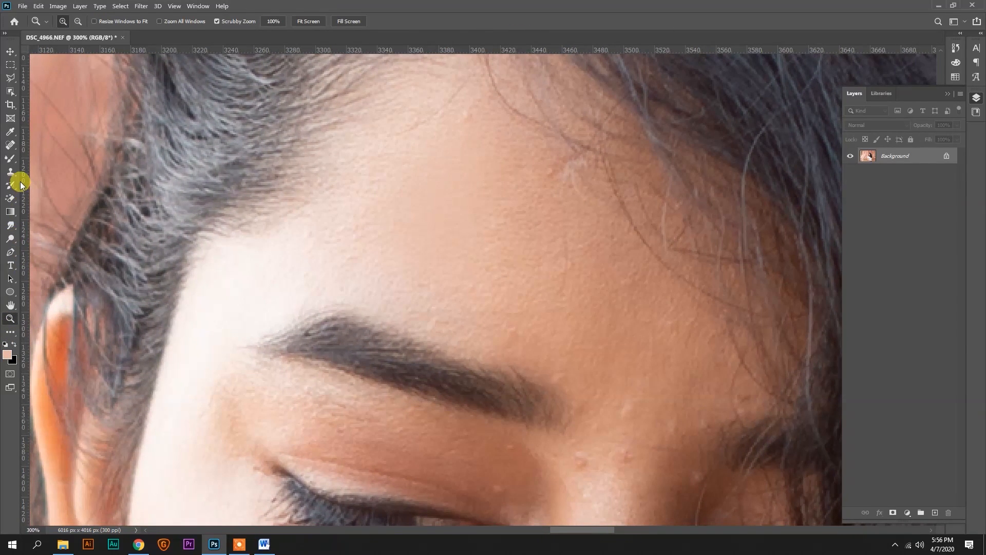
click(11, 161)
mouse_move(405, 182)
mouse_down()
mouse_move(275, 272)
mouse_move(193, 354)
mouse_move(526, 178)
mouse_move(551, 220)
mouse_up()
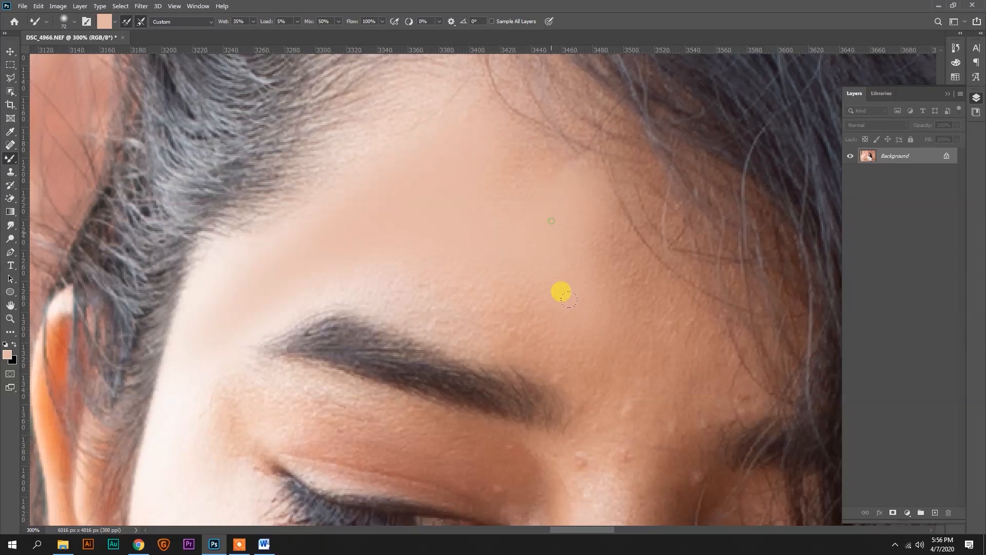
mouse_move(355, 268)
mouse_down()
mouse_move(437, 222)
mouse_move(671, 209)
mouse_move(591, 265)
mouse_move(625, 251)
mouse_move(605, 148)
mouse_move(503, 110)
mouse_up()
- Smooth the skin beneath the eye and across the cheek beside the nose with the Mixer Brush
drag(651, 283, 609, 157)
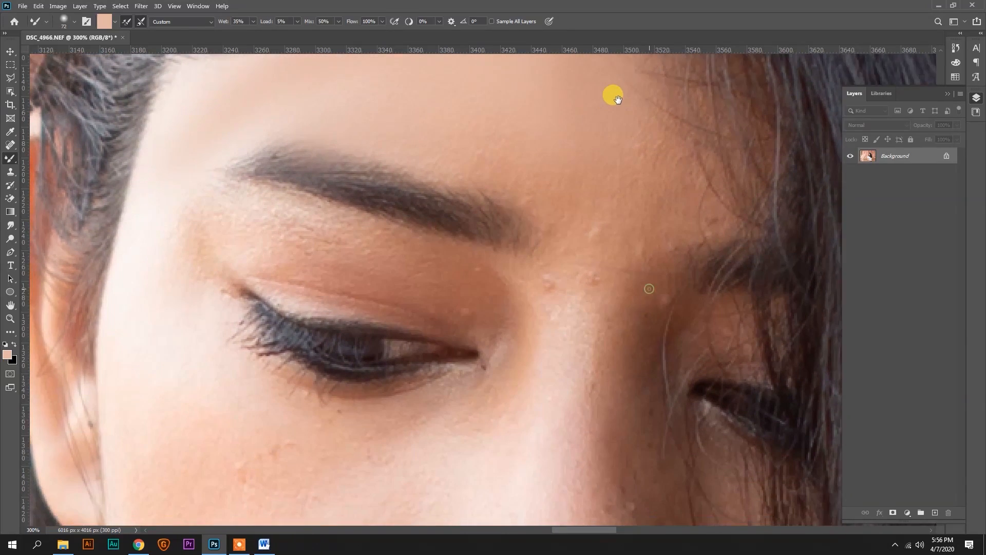
mouse_move(483, 319)
mouse_down()
mouse_move(316, 422)
mouse_move(440, 336)
mouse_move(383, 336)
mouse_up()
mouse_move(302, 322)
mouse_down()
mouse_move(212, 299)
mouse_move(166, 217)
mouse_move(352, 324)
mouse_move(282, 304)
mouse_move(449, 269)
mouse_move(470, 255)
mouse_move(367, 309)
mouse_move(274, 310)
mouse_move(194, 333)
mouse_move(105, 368)
mouse_up()
drag(348, 435, 392, 164)
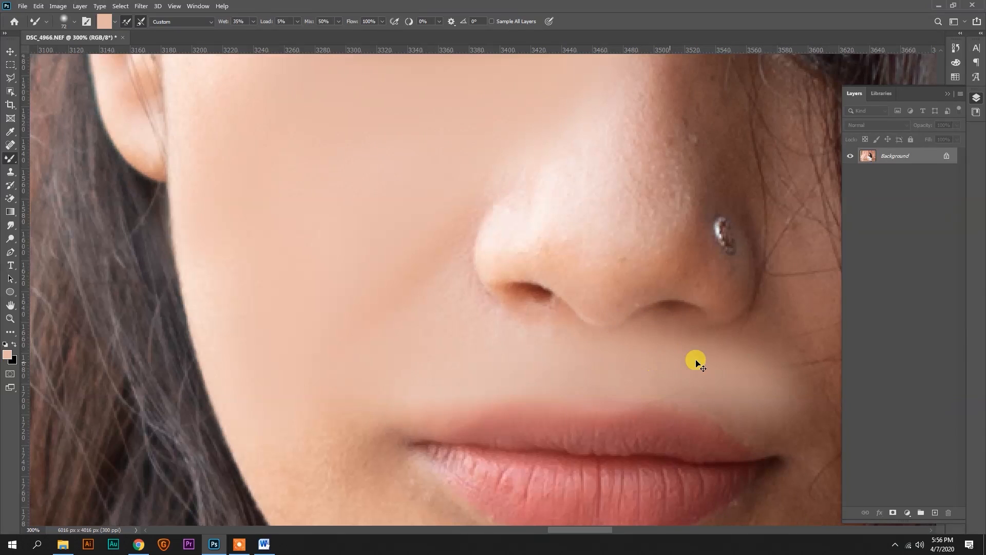
- Undo the last brush strokes between the nose and the upper lip
key(ctrl+z)
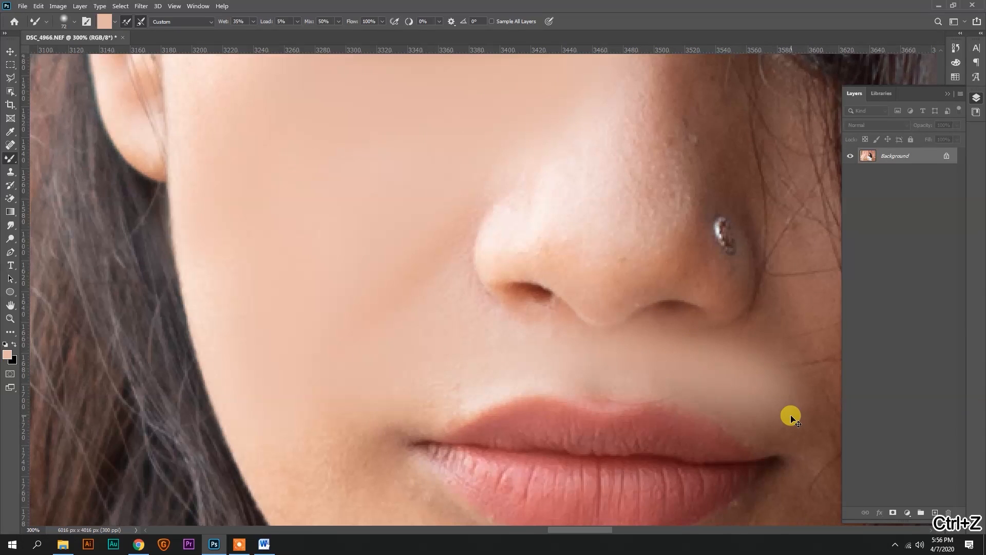
key(ctrl+z)
key(ctrl+z)
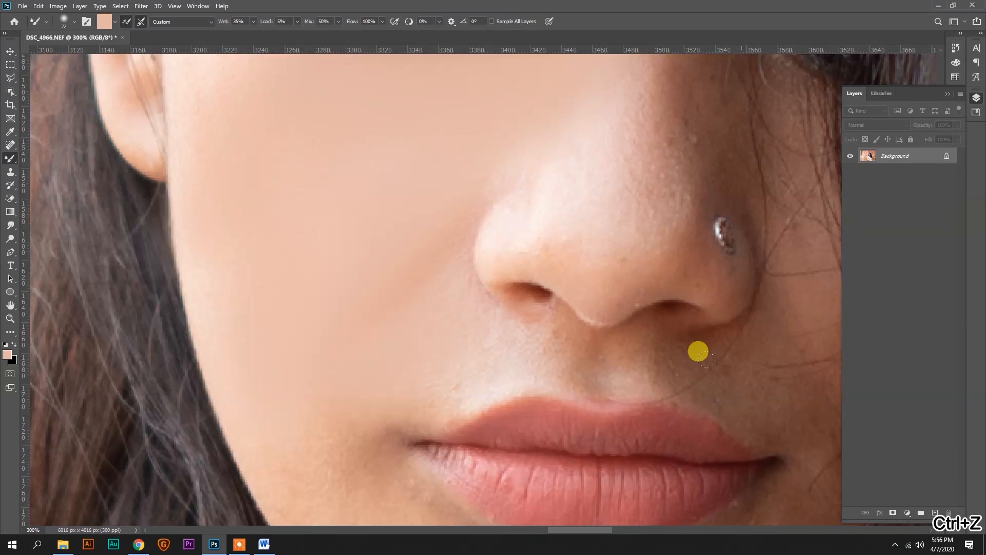
- Blend the cheek skin from beside the ear towards the nose with the Mixer Brush
double_click(10, 318)
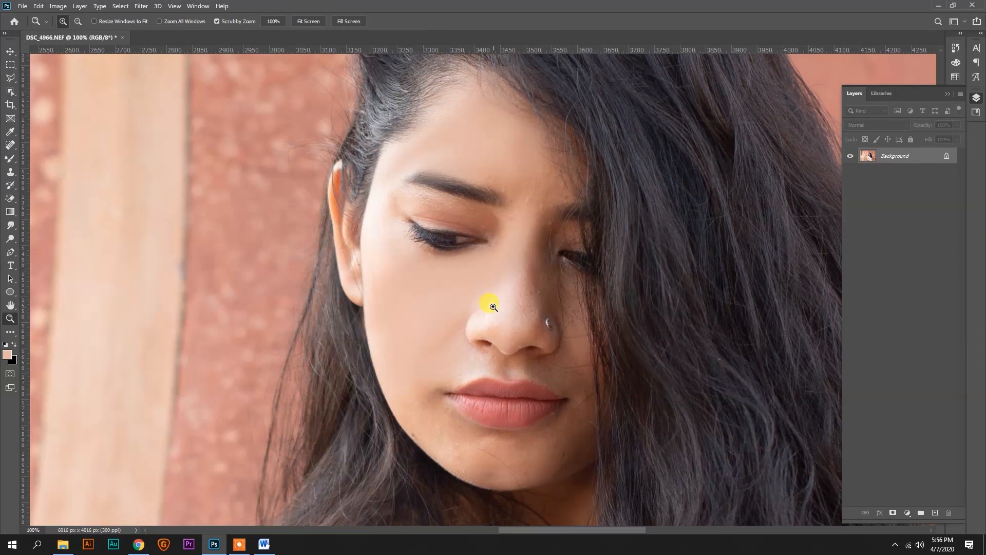
click(11, 160)
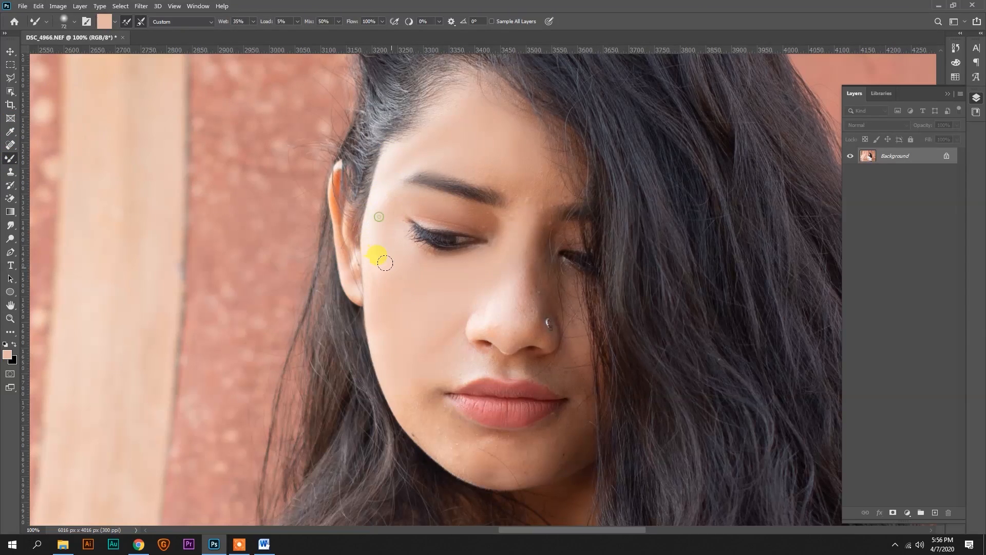
mouse_move(378, 296)
mouse_down()
mouse_move(376, 328)
mouse_move(446, 300)
mouse_move(425, 325)
mouse_move(435, 316)
mouse_move(423, 361)
mouse_move(437, 366)
mouse_move(462, 348)
mouse_up()
- Load the Mixer Brush with the lighter skin colour dac2ba sampled beside the nose and above the lip
click(115, 22)
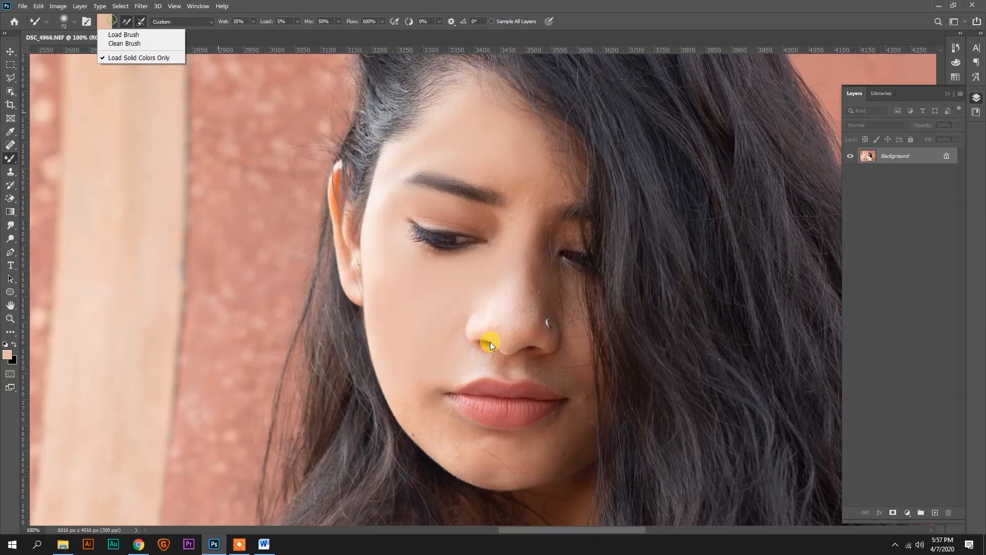
click(173, 60)
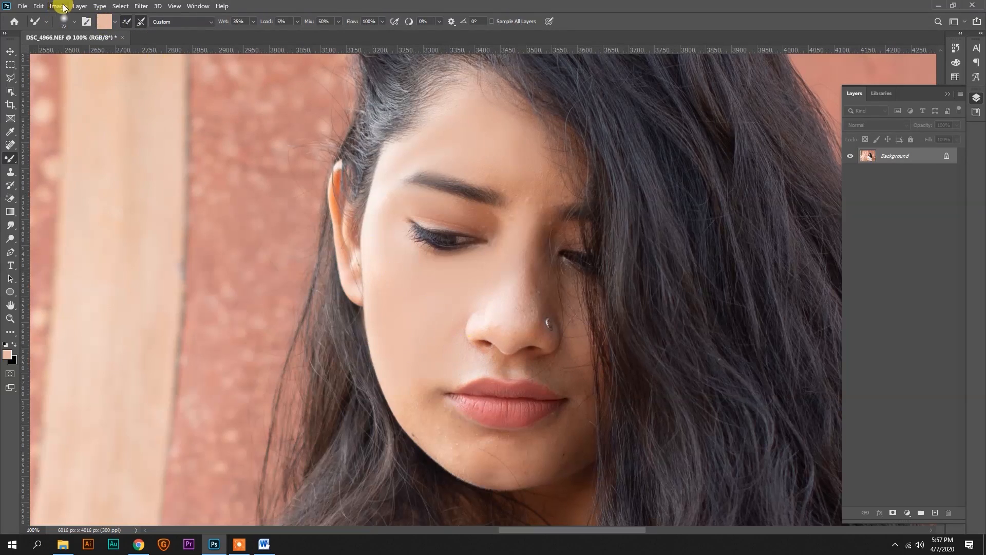
click(109, 16)
click(482, 358)
click(478, 361)
click(942, 179)
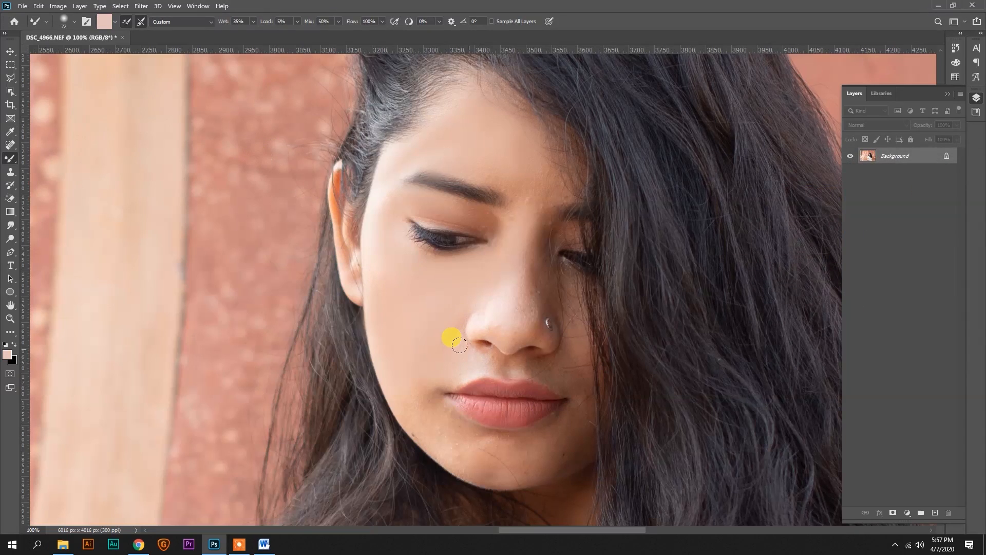
- Try to smooth the skin between the nose and the upper lip, and undo the strokes
mouse_move(504, 357)
mouse_down()
mouse_move(574, 372)
mouse_move(558, 369)
mouse_move(586, 352)
mouse_move(573, 370)
mouse_move(589, 381)
mouse_up()
key(ctrl+z)
key(ctrl+z)
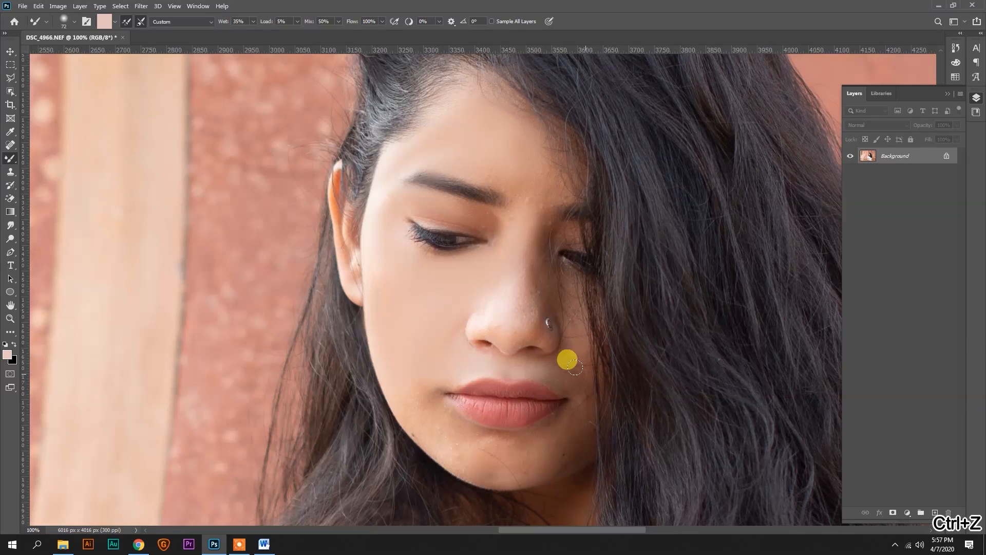
- Load the Mixer Brush with a darker skin tone sampled from the shadow below the nose, and open its Load and Mix values
click(101, 24)
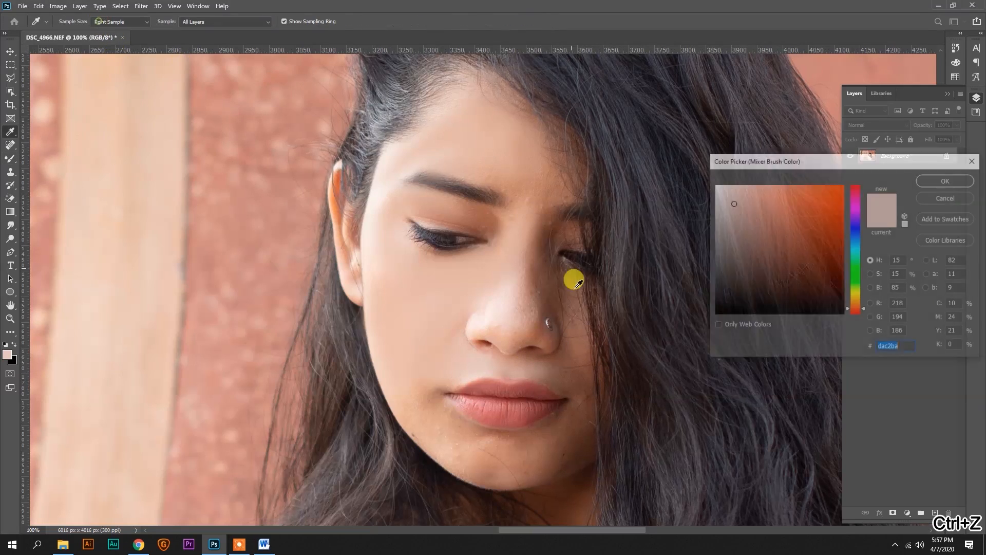
click(562, 365)
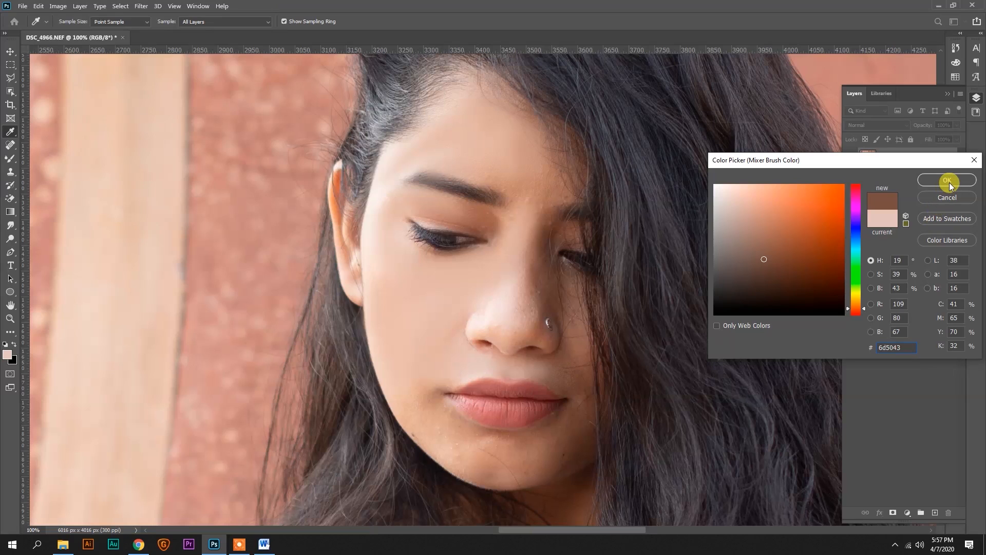
click(549, 362)
click(947, 180)
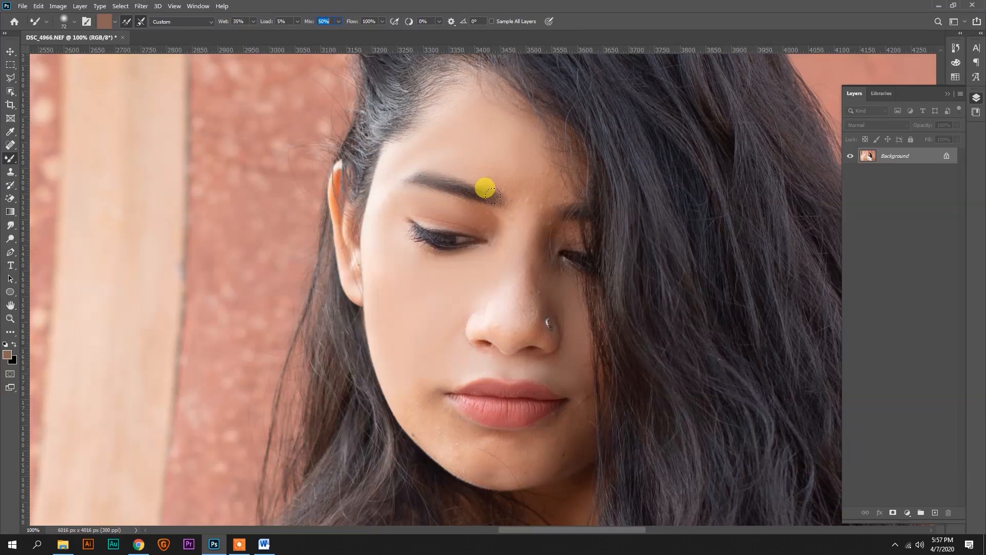
click(297, 21)
click(335, 19)
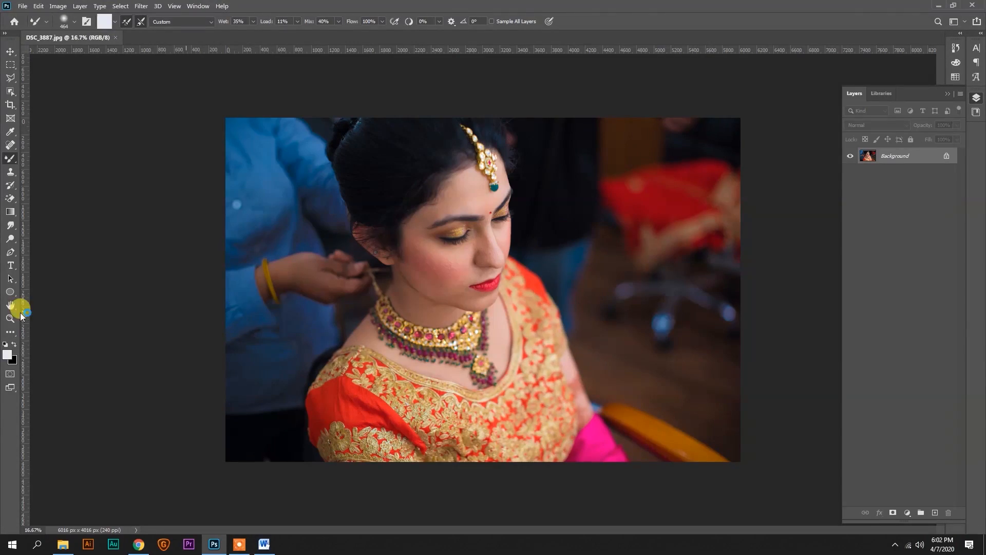
- Open the Camera Raw Filter on the bride photo DSC_3887.jpg
click(9, 318)
click(498, 238)
click(490, 228)
click(490, 229)
click(490, 229)
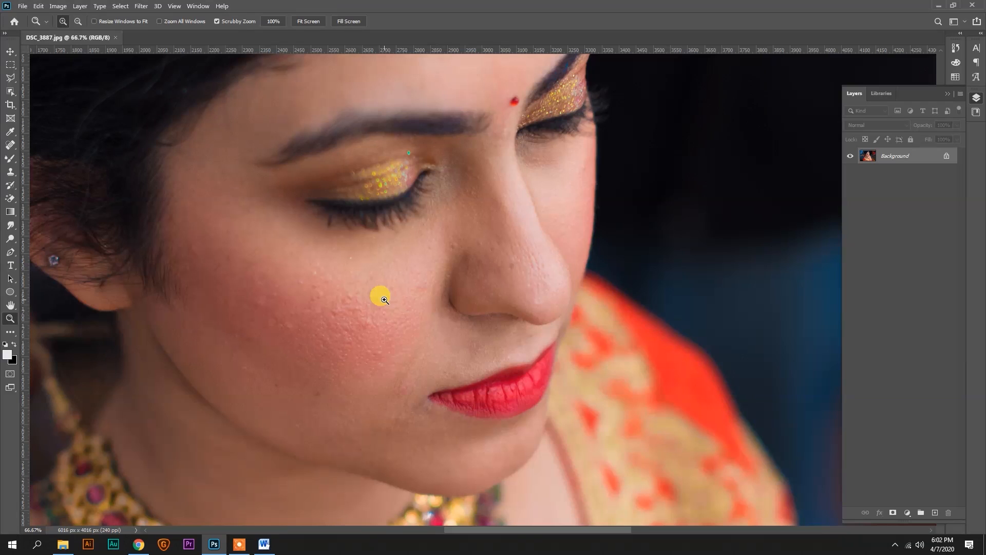
key(ctrl+1)
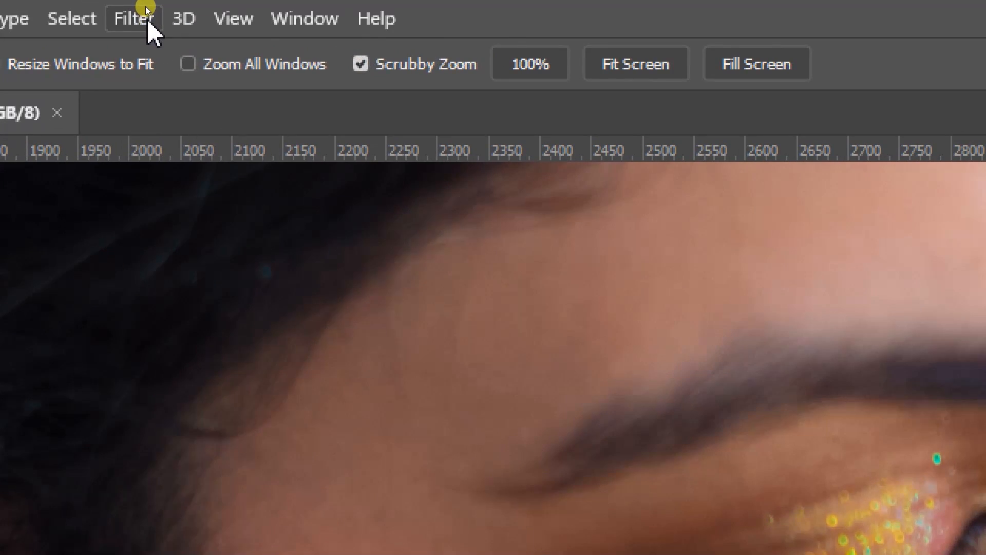
click(146, 6)
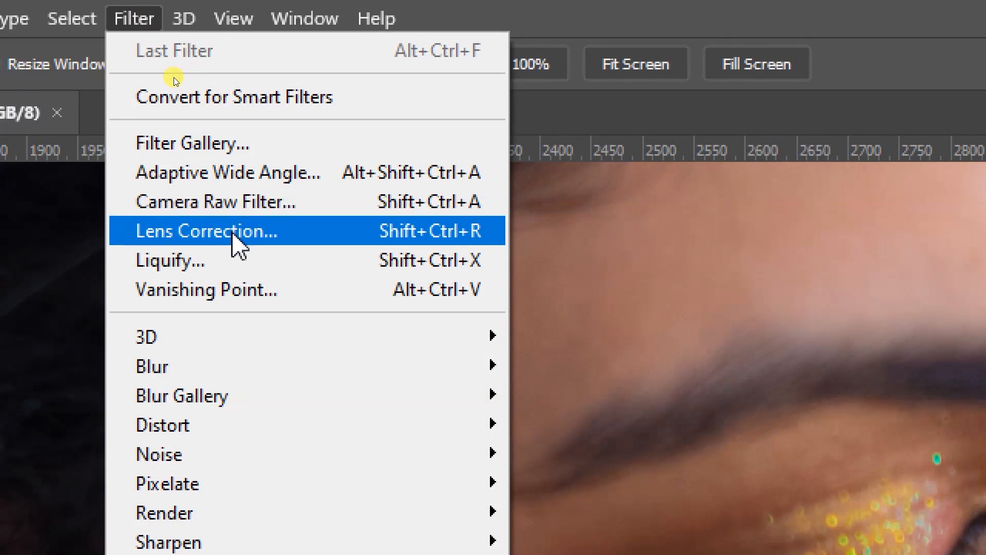
click(237, 201)
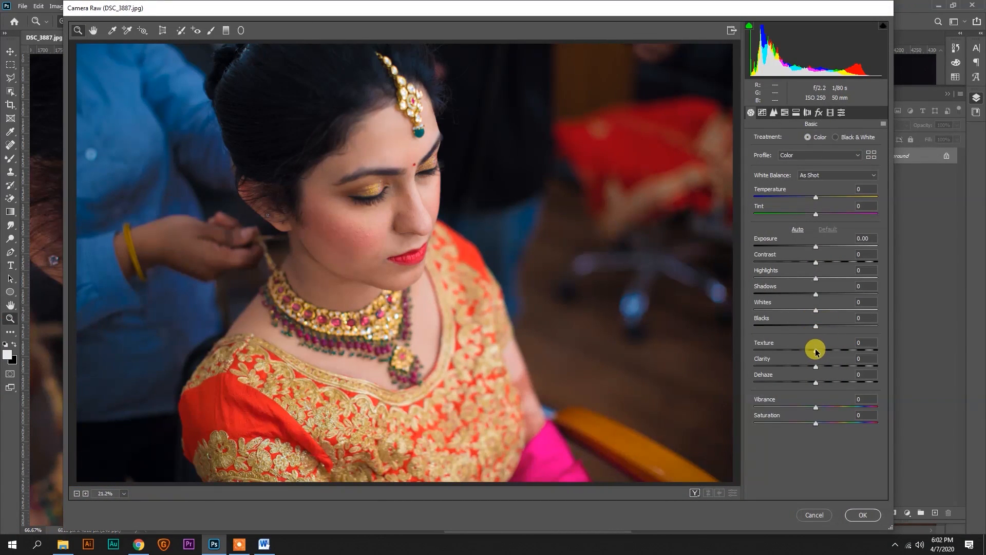
- Try smoothing the skin of the bride's face by lowering Texture to -45
click(405, 200)
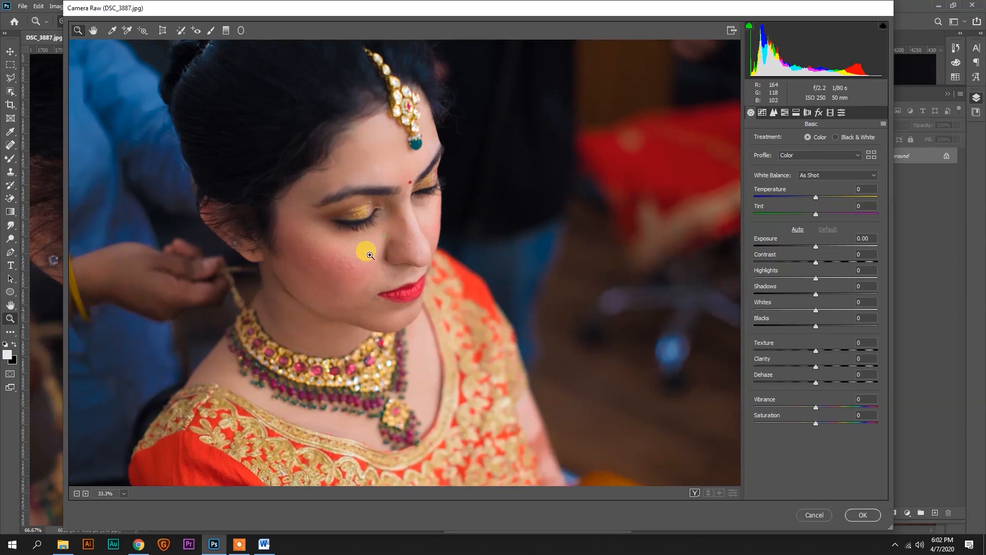
click(369, 253)
click(369, 257)
click(366, 291)
click(437, 292)
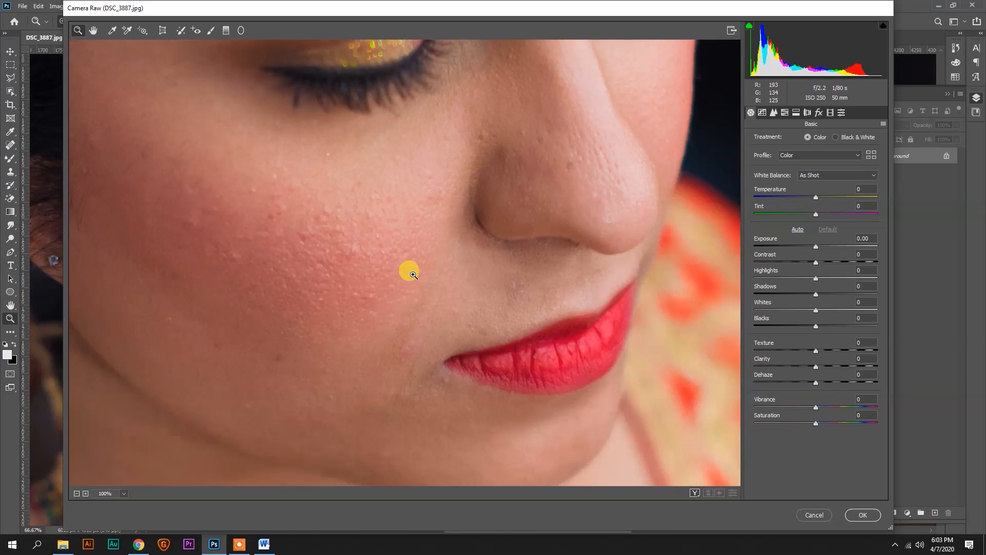
key(ctrl+0)
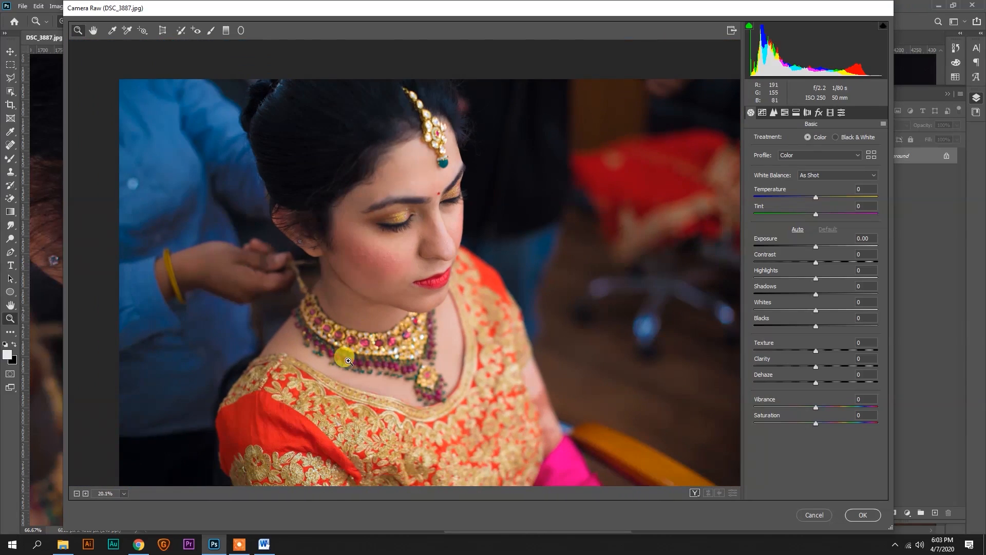
drag(394, 236, 468, 305)
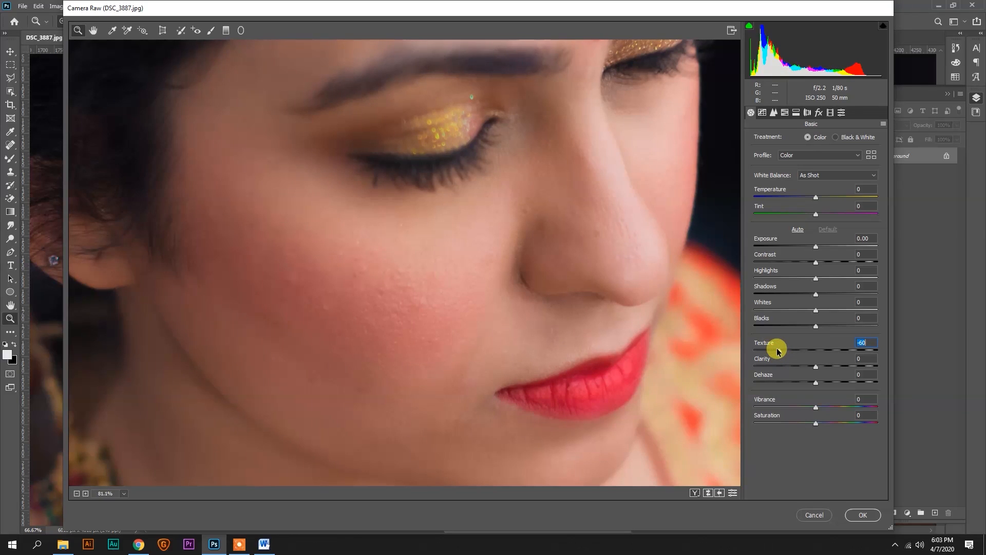
drag(786, 349, 786, 348)
- Inspect the bride's smoothed face up close and return Texture to 0 for comparison
drag(432, 286, 374, 172)
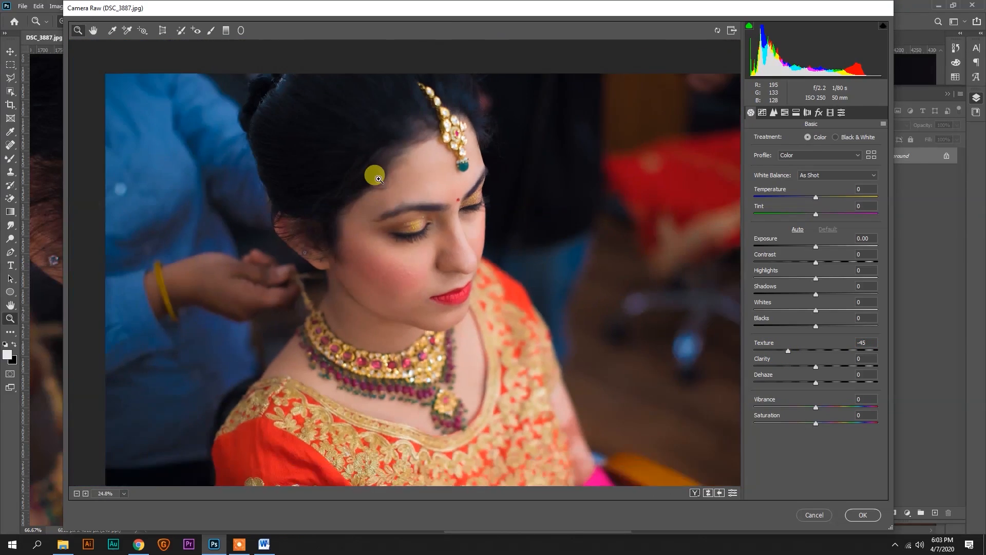
drag(433, 243, 349, 270)
click(350, 271)
click(377, 266)
click(433, 242)
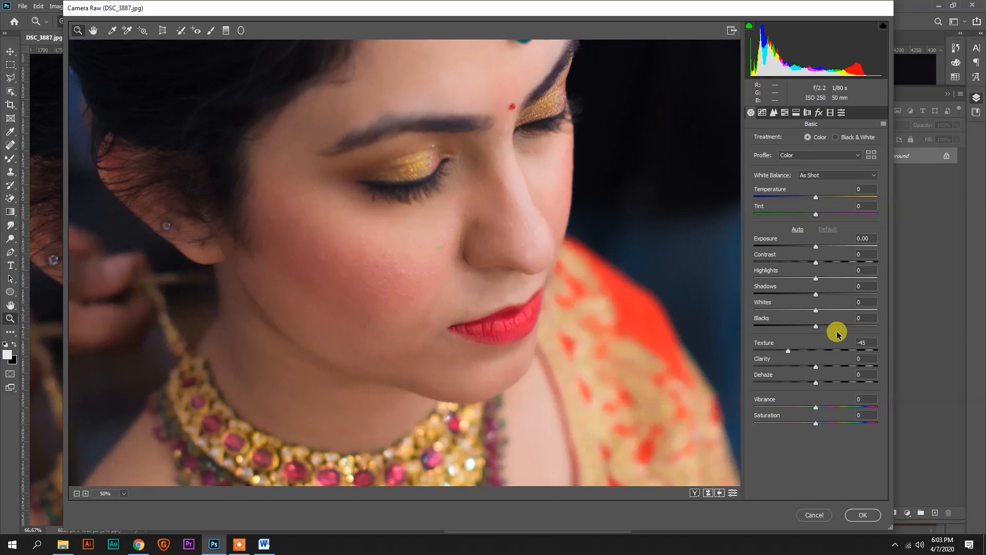
drag(791, 353, 827, 346)
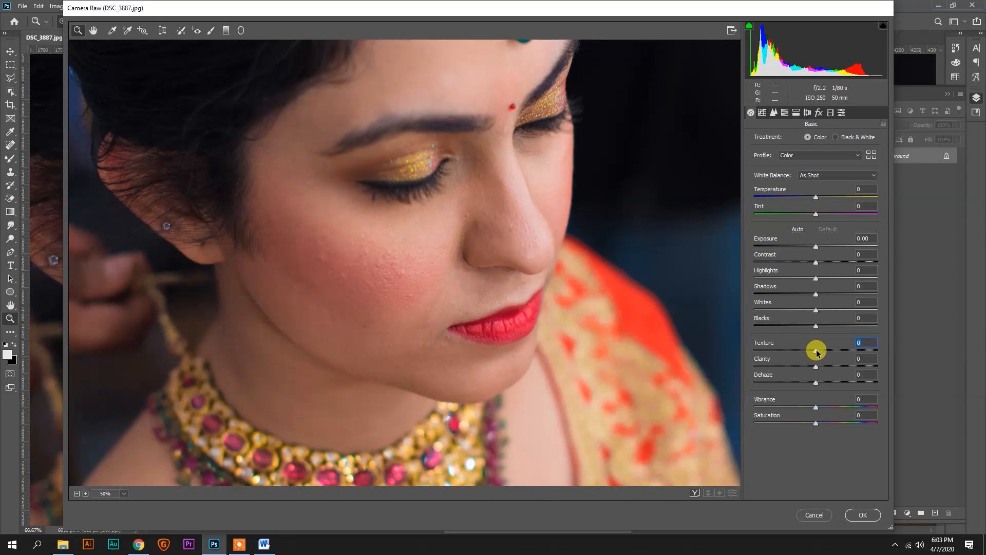
- Set Texture to -83 and check the bride's cheek and forehead
click(512, 282)
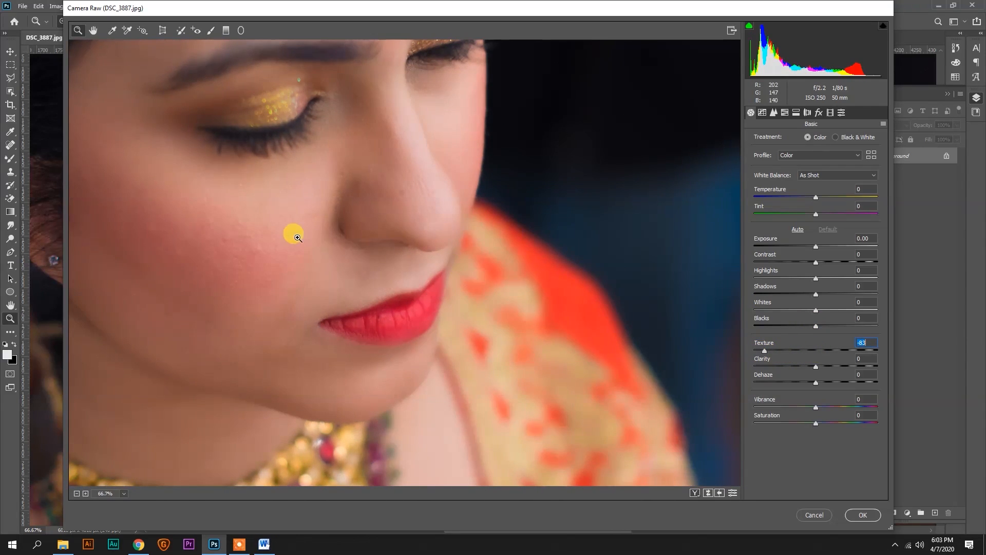
alt+click(372, 222)
alt+click(370, 215)
click(373, 222)
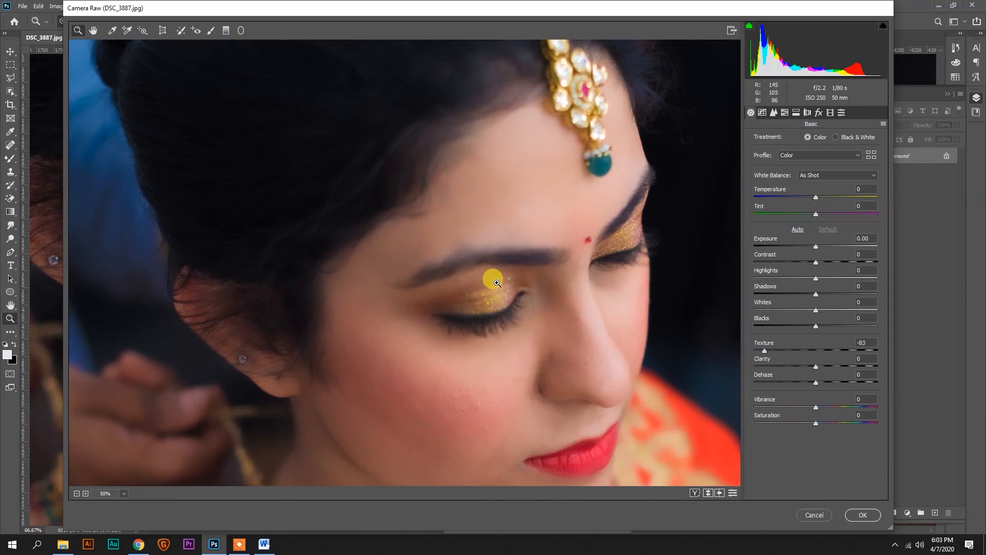
- Brighten and enrich the bride photo with Exposure +0.40, Highlights +11 and Vibrance +61
drag(818, 247, 821, 245)
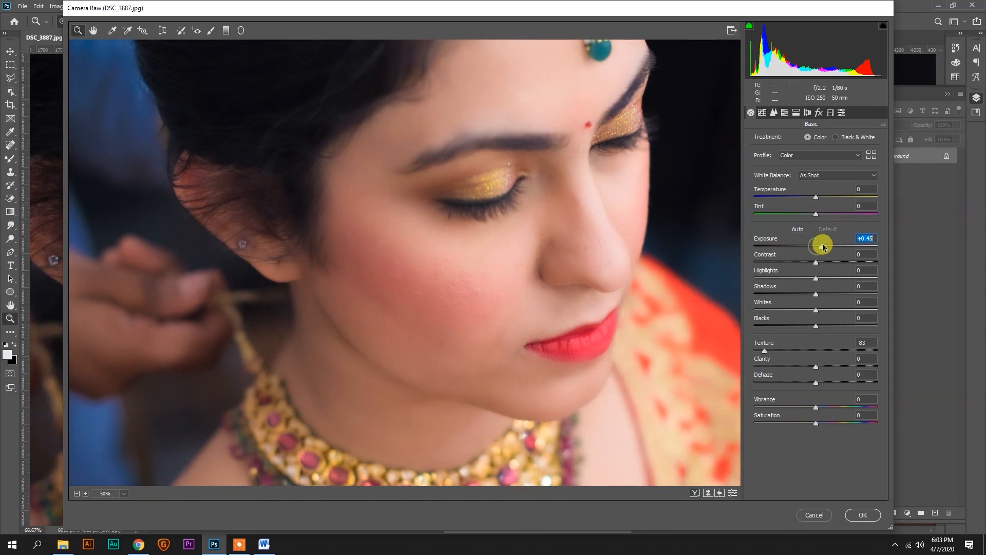
drag(820, 279, 822, 278)
drag(817, 406, 853, 406)
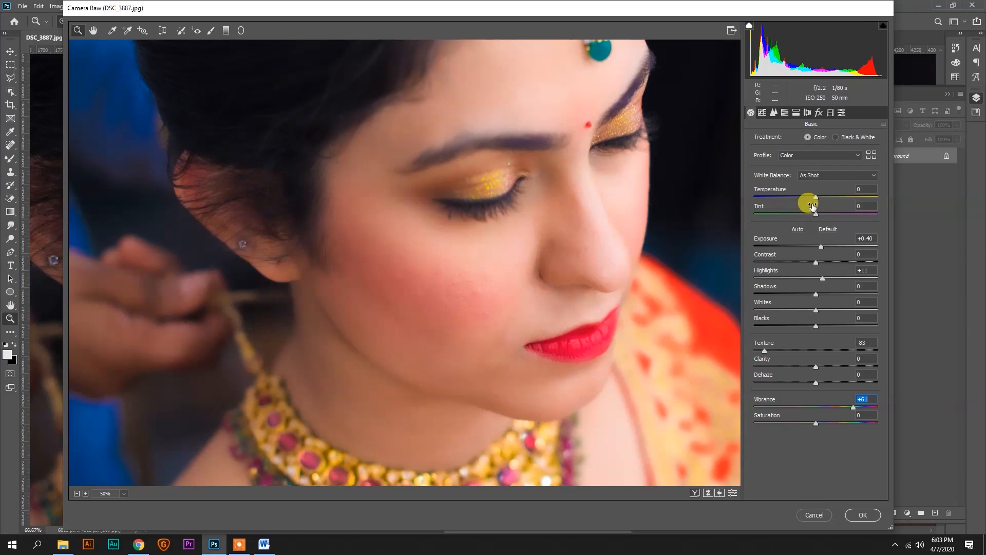
- Cool the bride photo's Temperature to -14 and apply the Camera Raw adjustments
drag(812, 200, 806, 201)
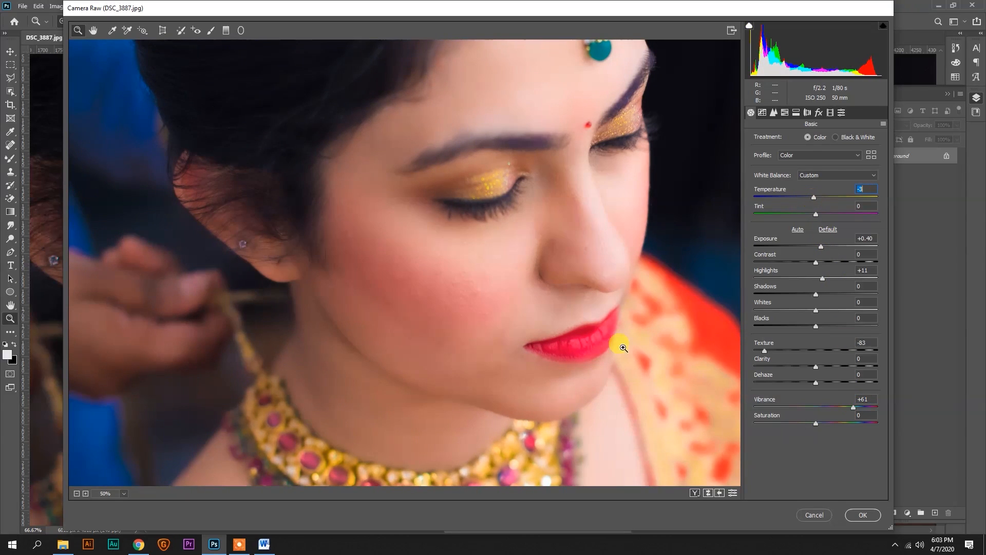
scroll(611, 347, down, 3)
scroll(483, 294, up, 2)
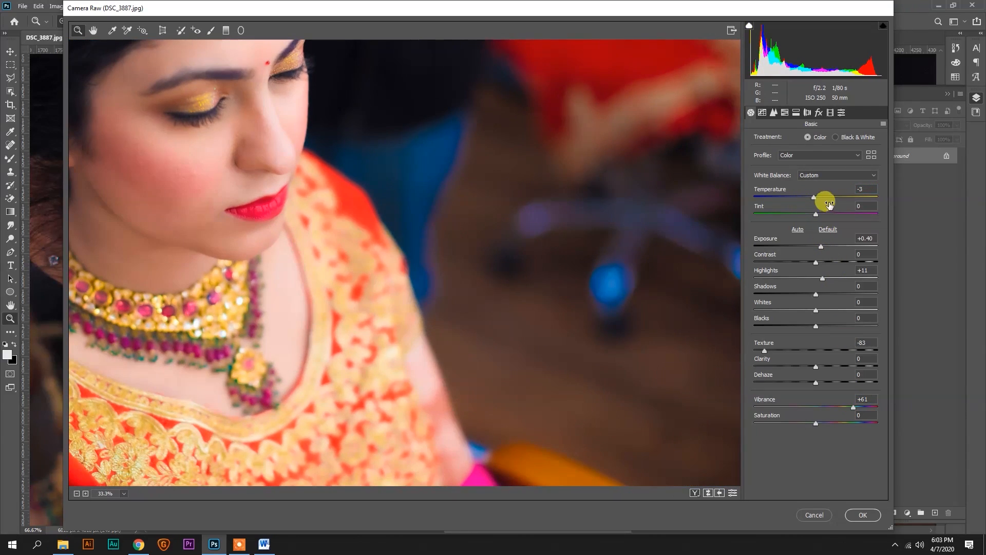
drag(811, 198, 807, 198)
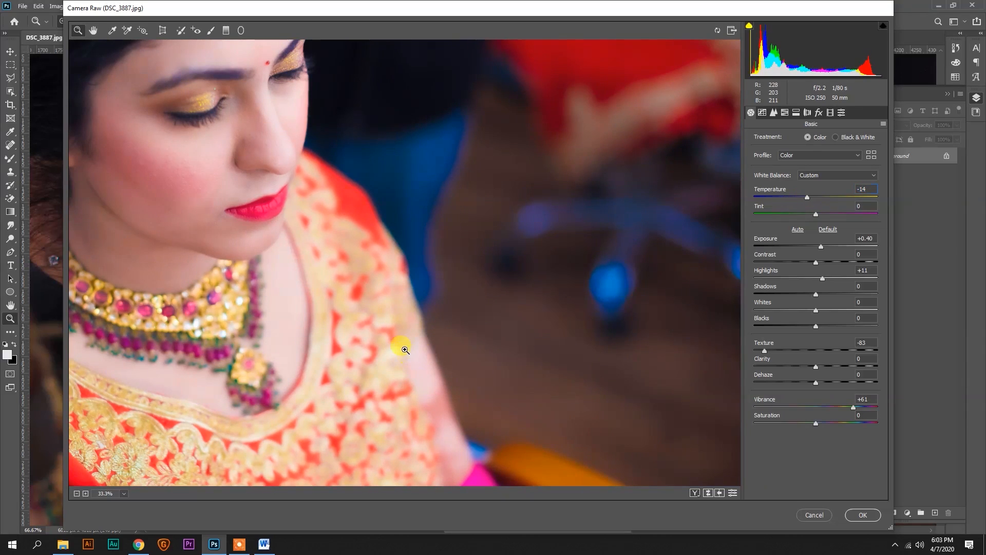
scroll(409, 355, down, 2)
scroll(307, 191, up, 2)
click(619, 294)
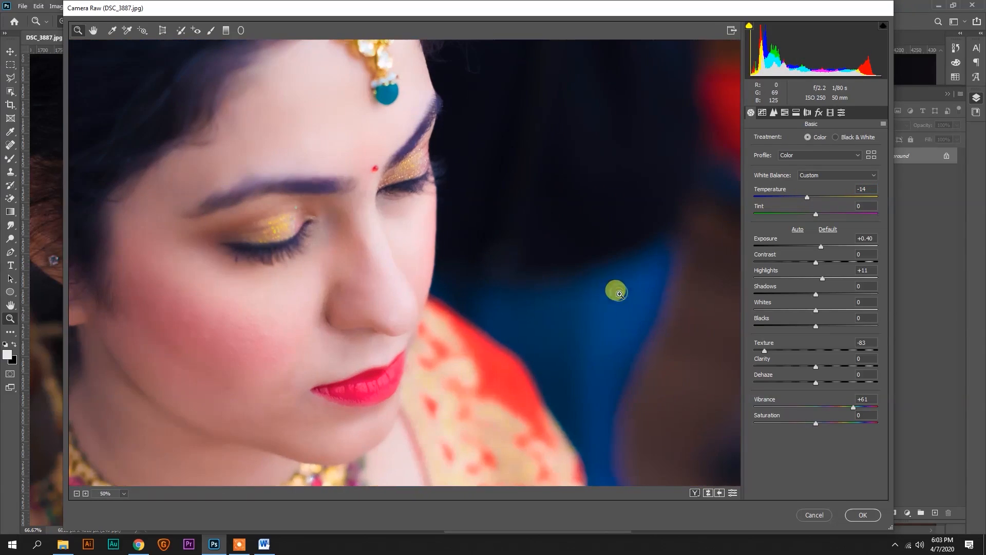
click(862, 515)
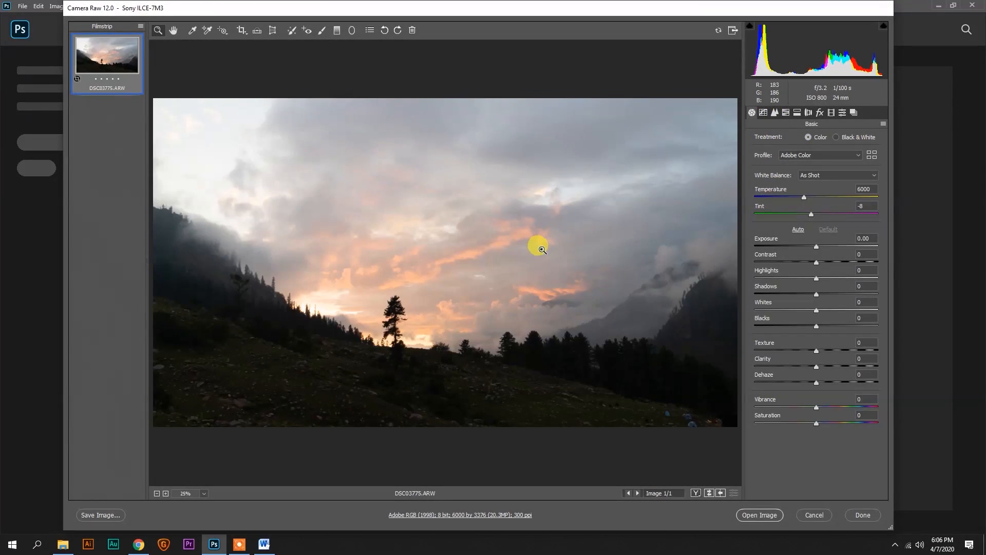
- Raise Dehaze to +74 on the landscape DSC03775.ARW to bring out the sunset clouds
click(542, 249)
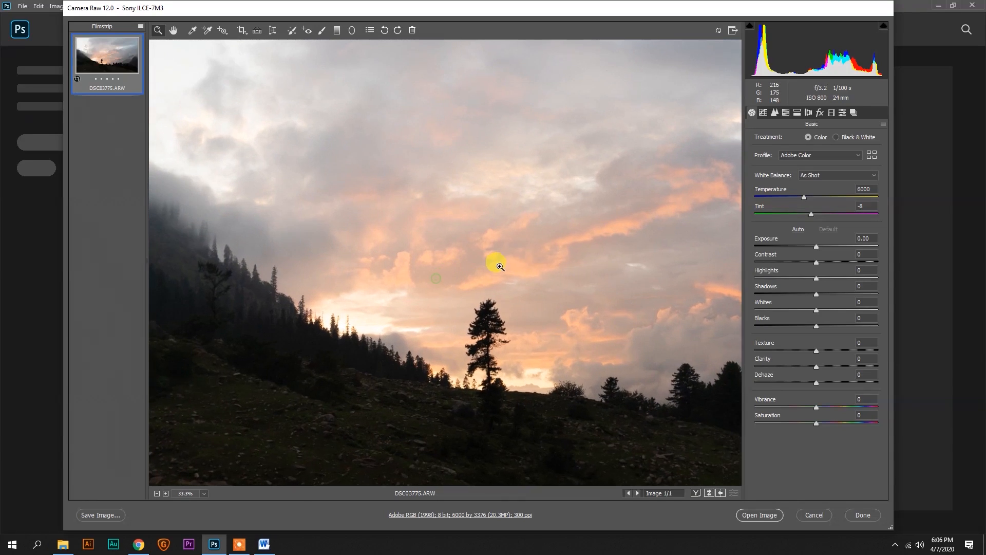
alt+click(562, 326)
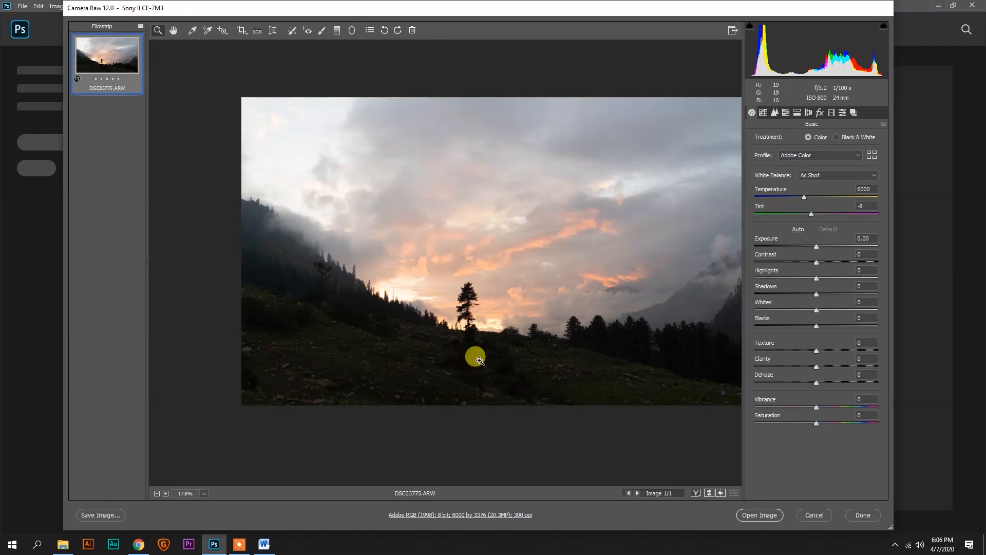
click(524, 235)
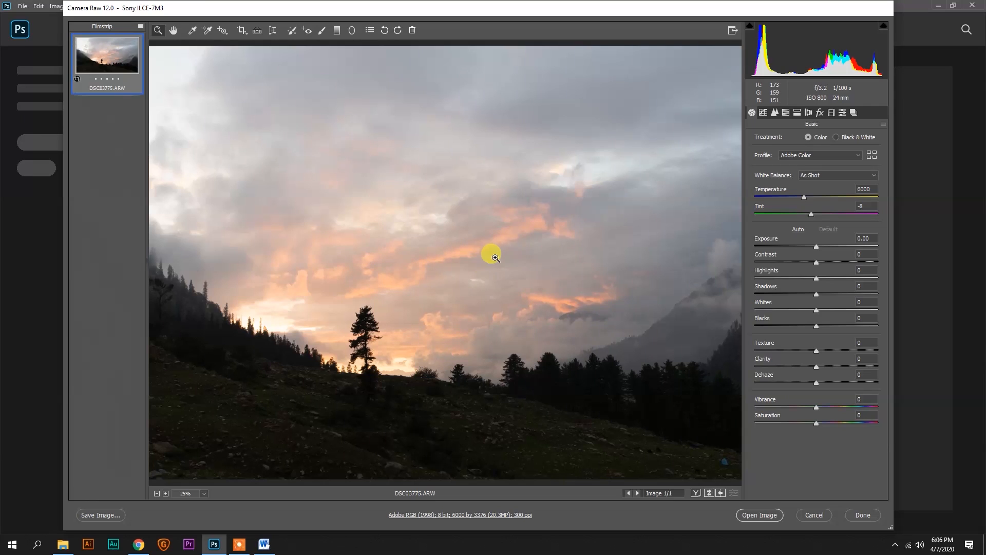
scroll(516, 325, down, 4)
scroll(418, 300, up, 4)
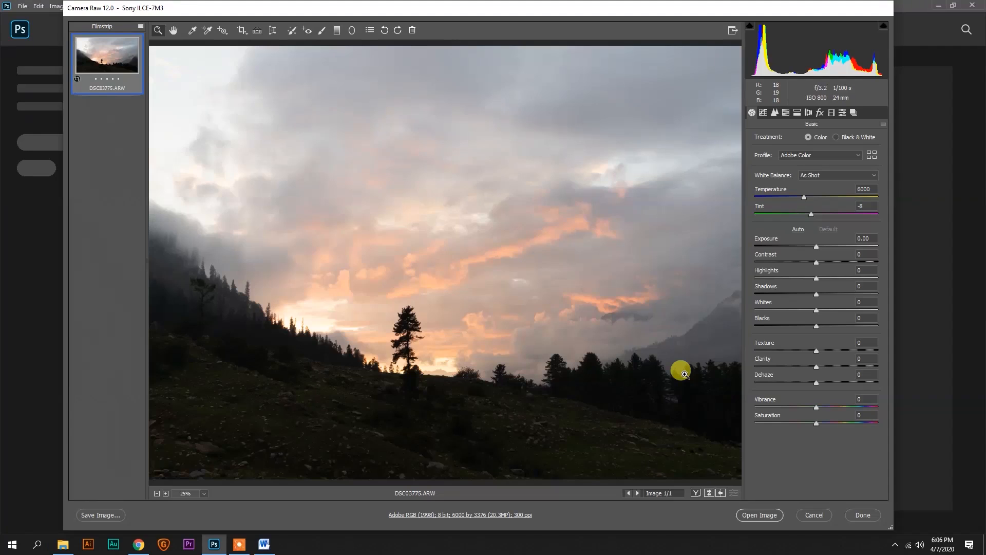
drag(442, 323, 460, 249)
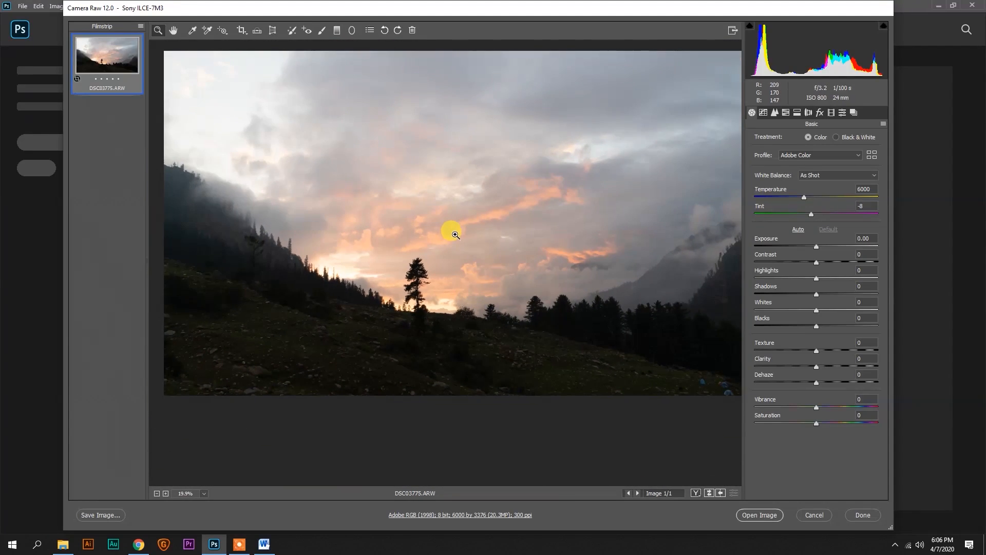
drag(817, 383, 856, 384)
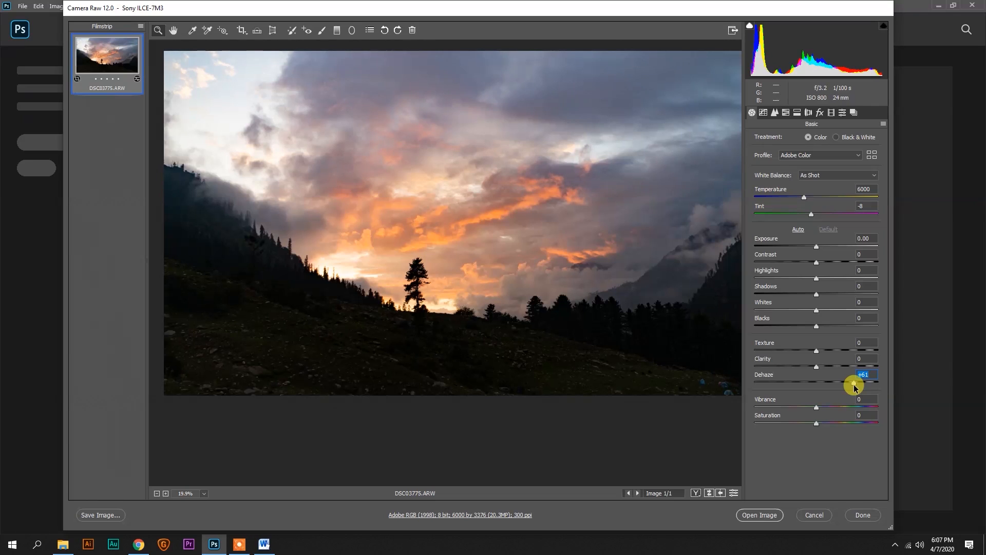
drag(857, 384, 858, 383)
click(457, 198)
click(464, 224)
drag(462, 292, 239, 338)
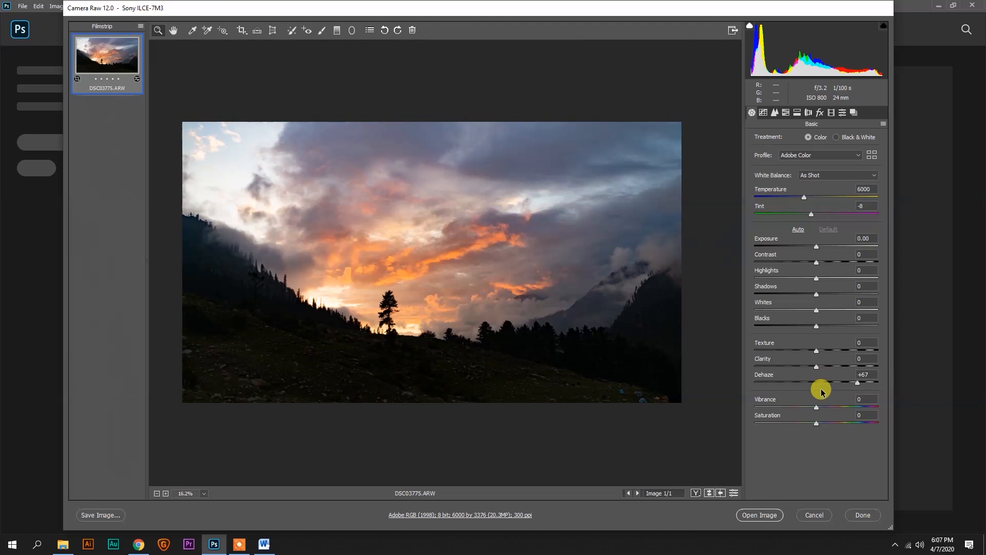
drag(856, 385, 862, 385)
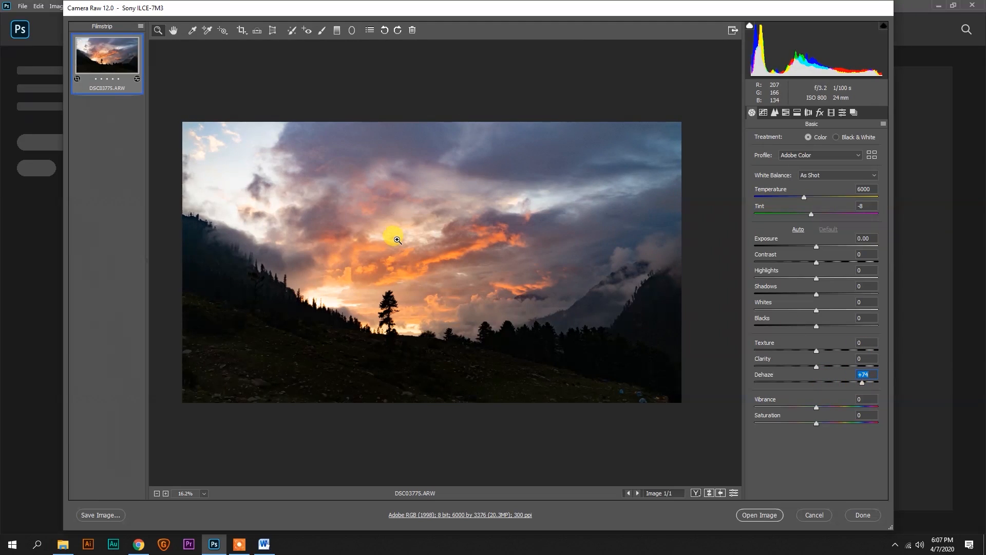
- Check the dehazed sky up close and open the processed raw photo as a Photoshop document
click(397, 239)
alt+click(589, 293)
alt+click(588, 293)
click(405, 245)
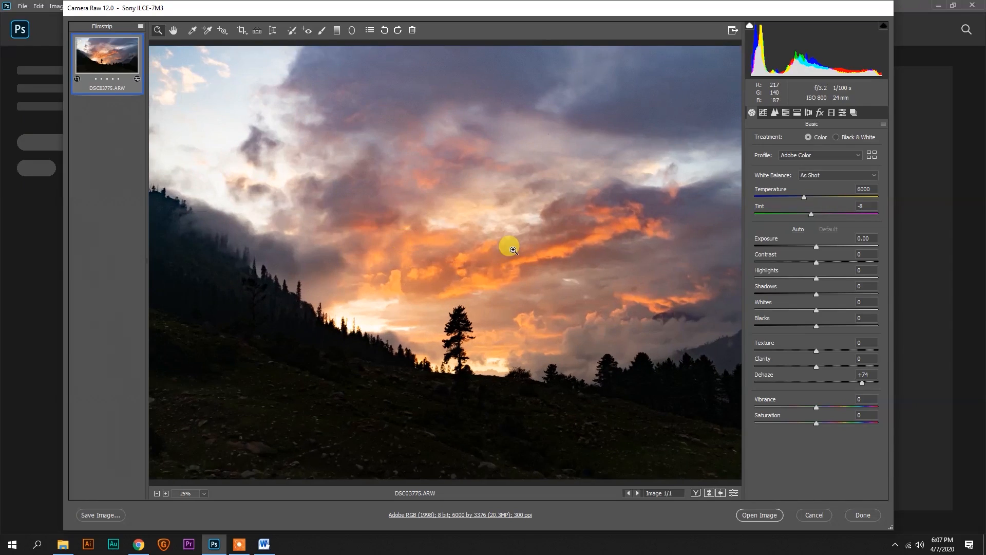
click(765, 514)
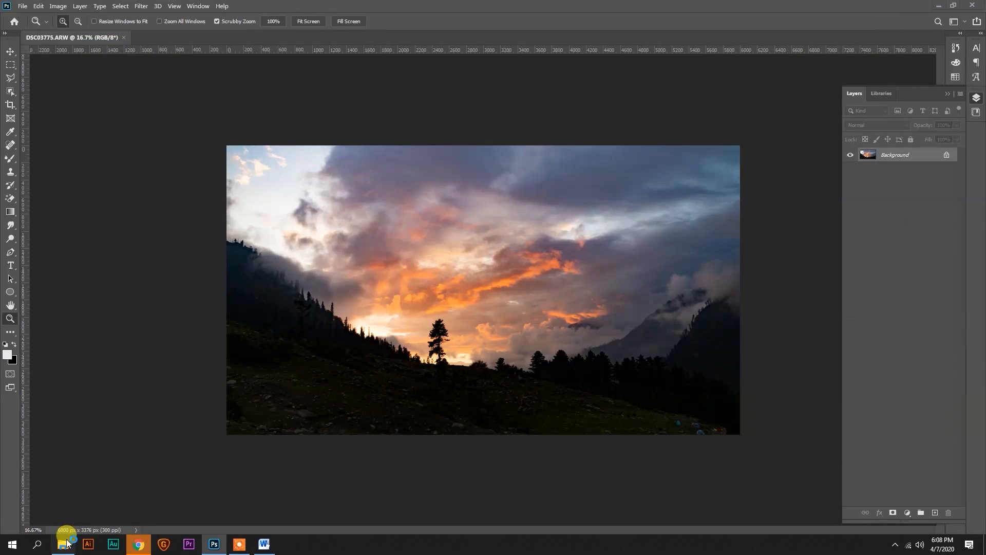
- Switch to File Explorer and open the raw photo DSC03775 in Photoshop again
click(63, 544)
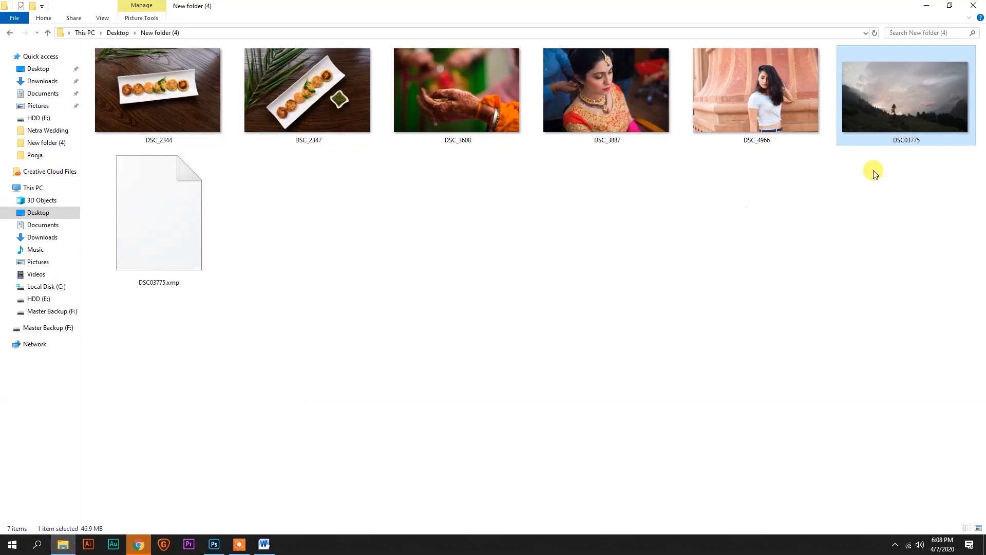
right_click(889, 104)
mouse_move(889, 133)
click(778, 155)
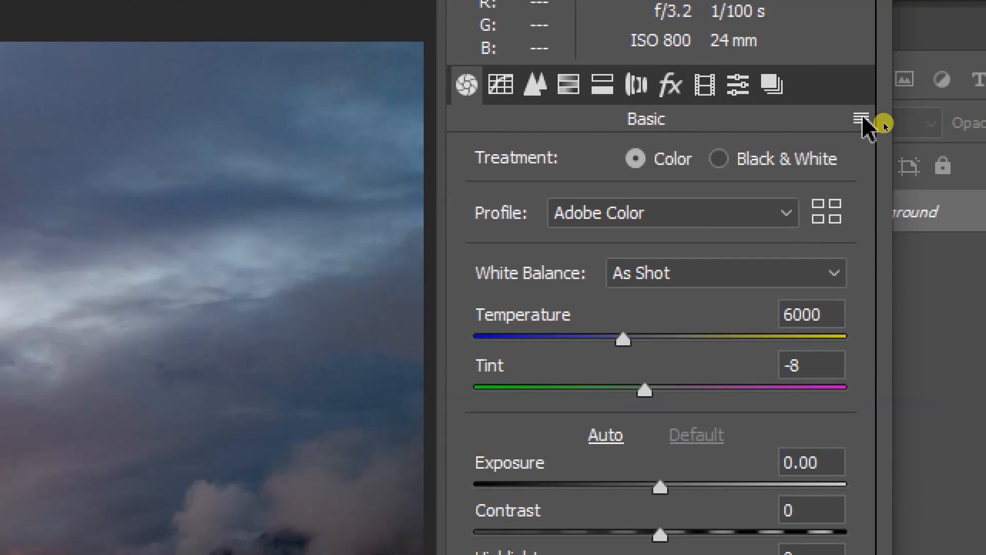
- Reset the reopened raw photo to the Camera Raw Defaults
click(861, 119)
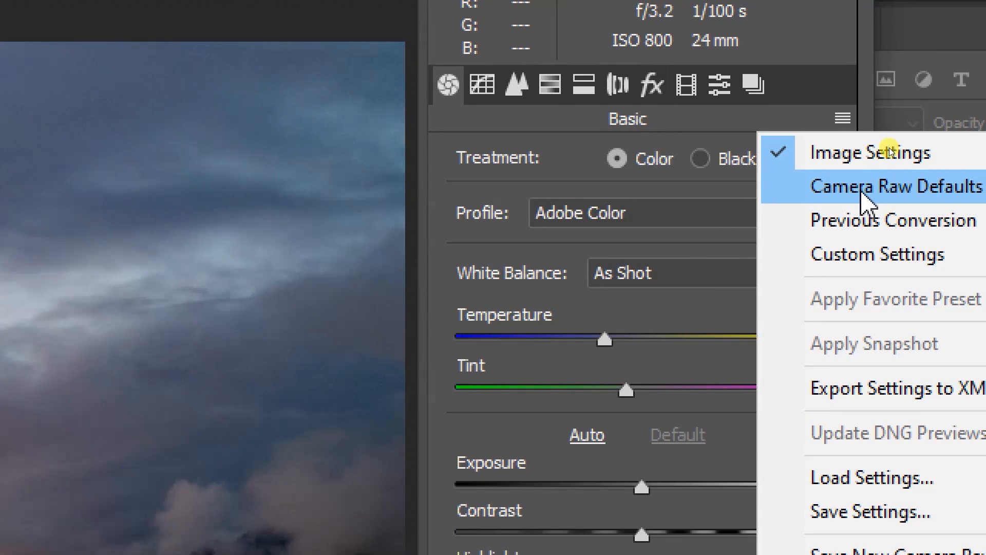
click(862, 187)
key(ctrl+1)
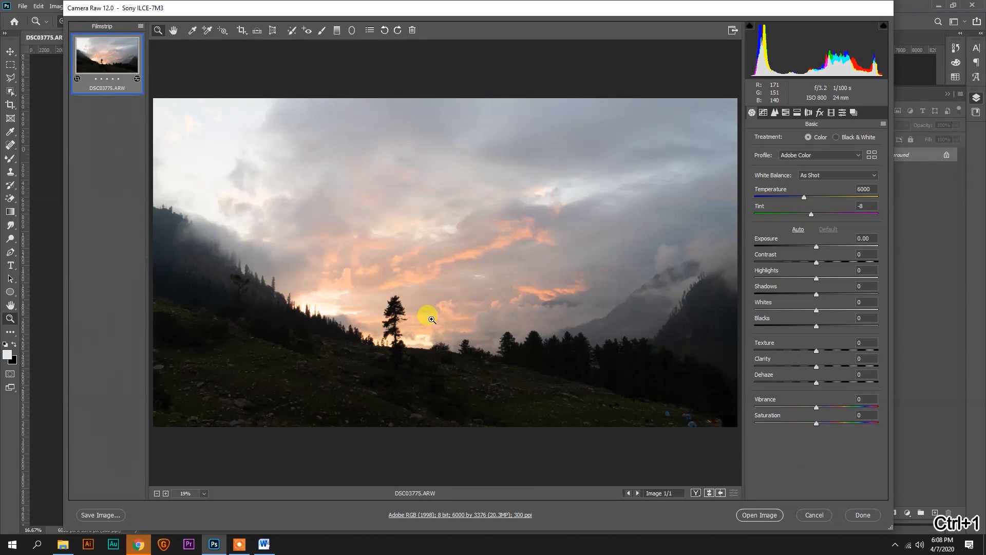
- Set Exposure to +2.65, Contrast to +50 and Vibrance to +39 for the foreground, and open the result as a document
click(817, 247)
drag(819, 249, 846, 247)
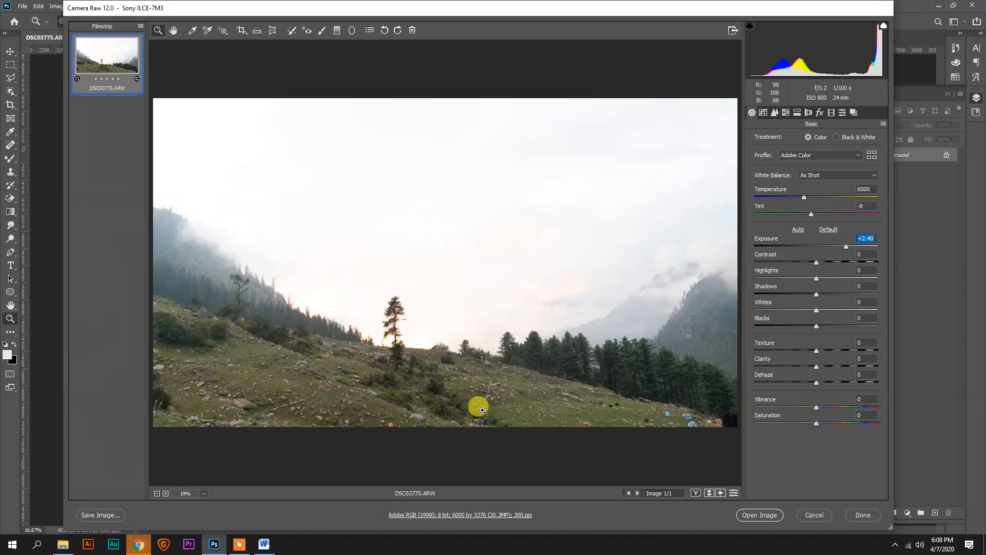
mouse_move(848, 248)
mouse_down()
mouse_move(839, 262)
mouse_move(847, 263)
mouse_up()
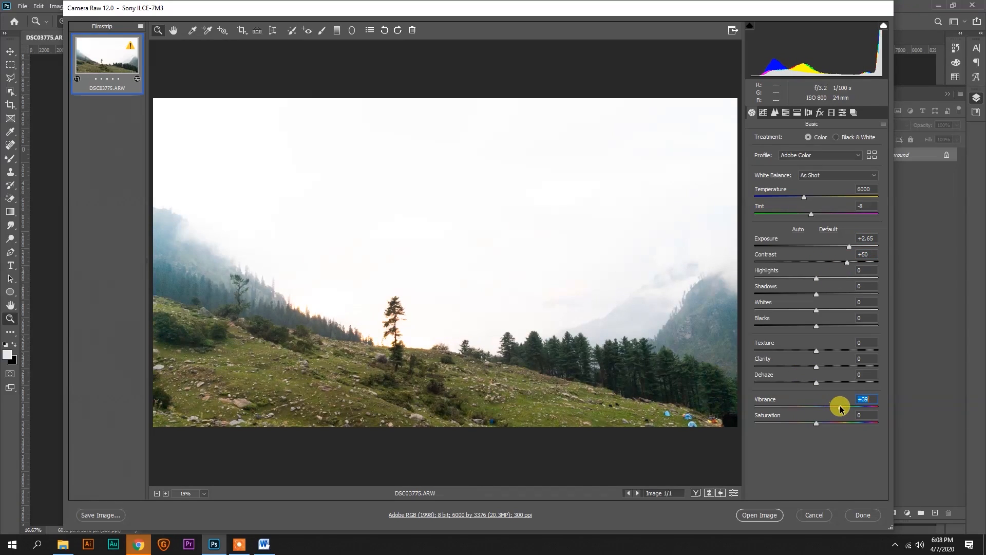
click(766, 515)
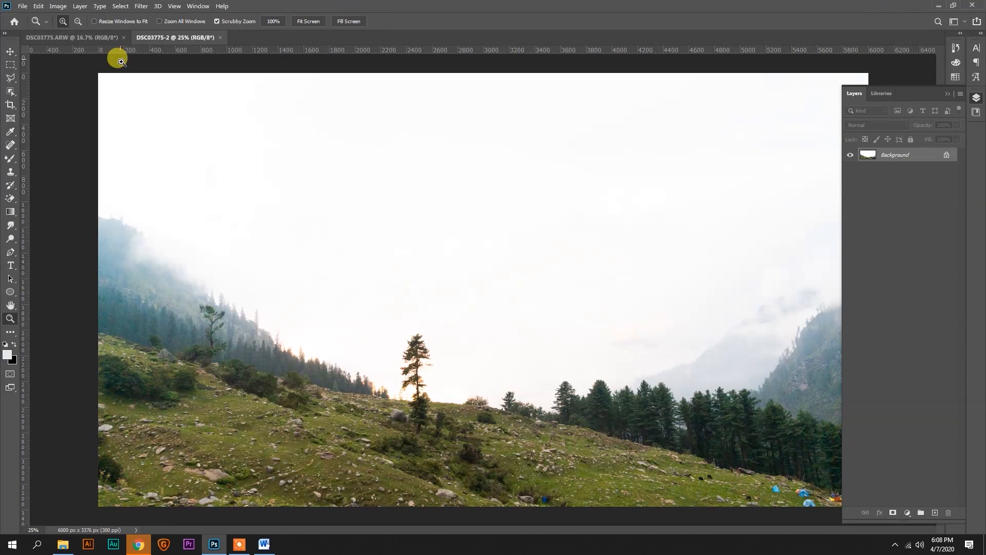
- Copy the bright image from DSC03775-2 into the DSC03775.ARW document as a layer aligned over the sunset version
click(84, 37)
click(174, 36)
click(11, 51)
drag(284, 131, 308, 191)
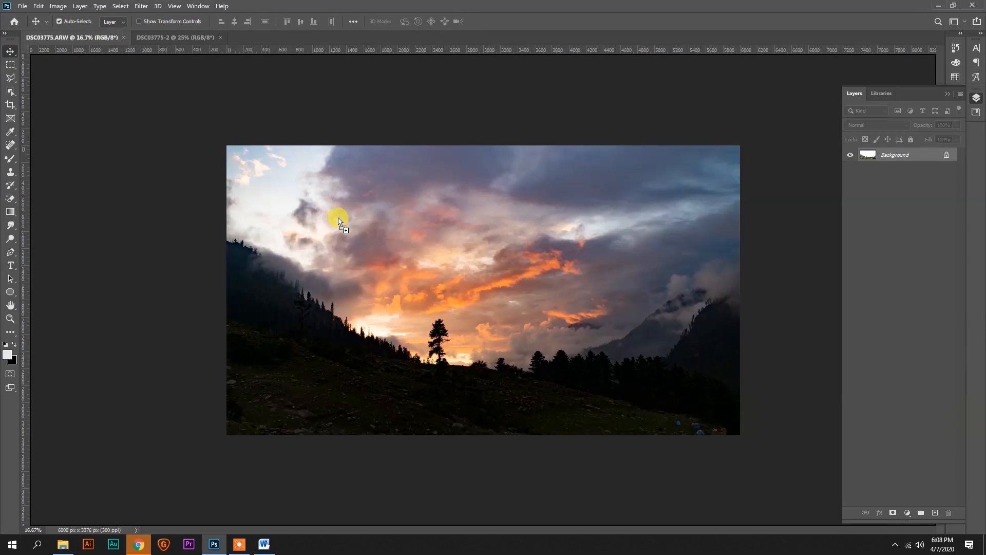
drag(378, 251, 377, 252)
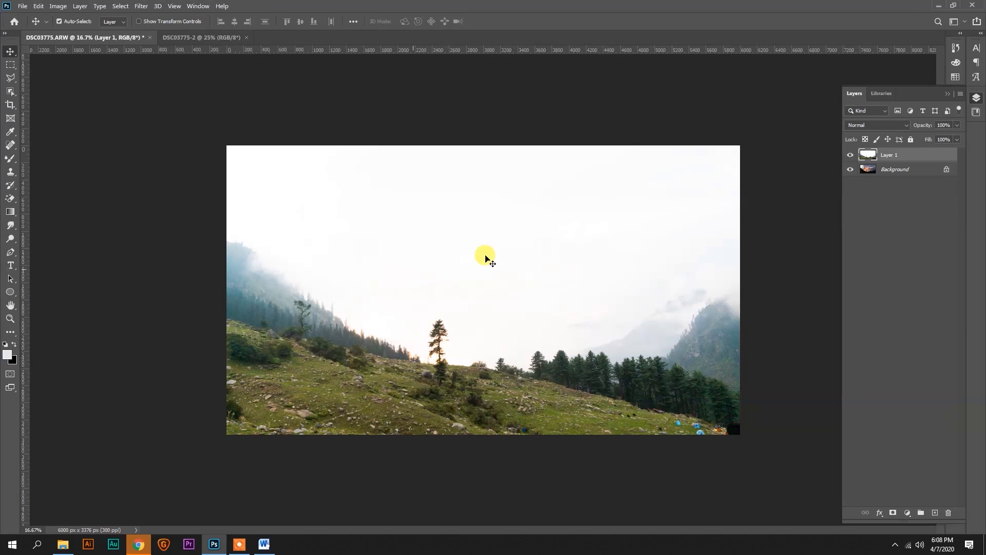
- Add a layer mask to Layer 1 and paint black over the sky with a 3228 px soft round brush to reveal the sunset
click(892, 512)
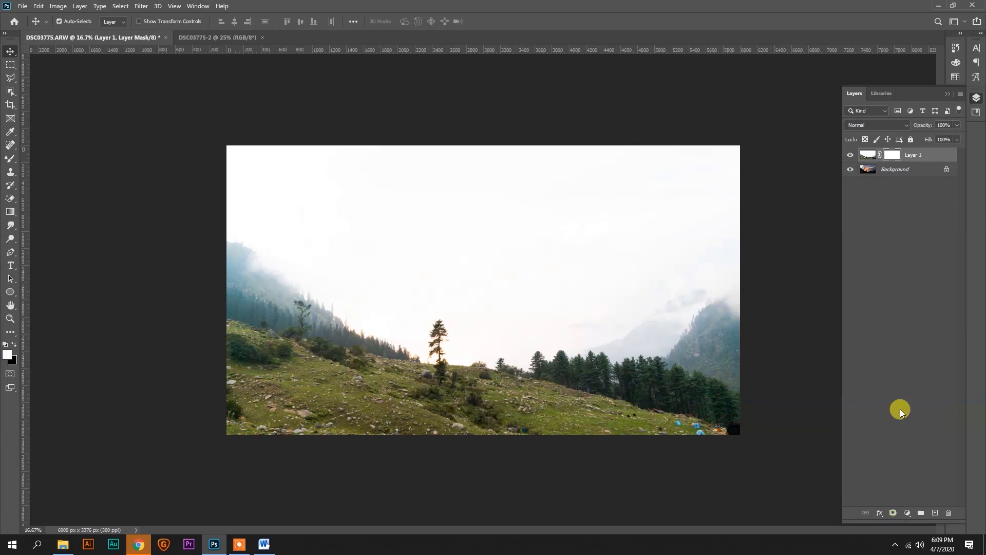
click(13, 162)
click(39, 159)
right_click(409, 219)
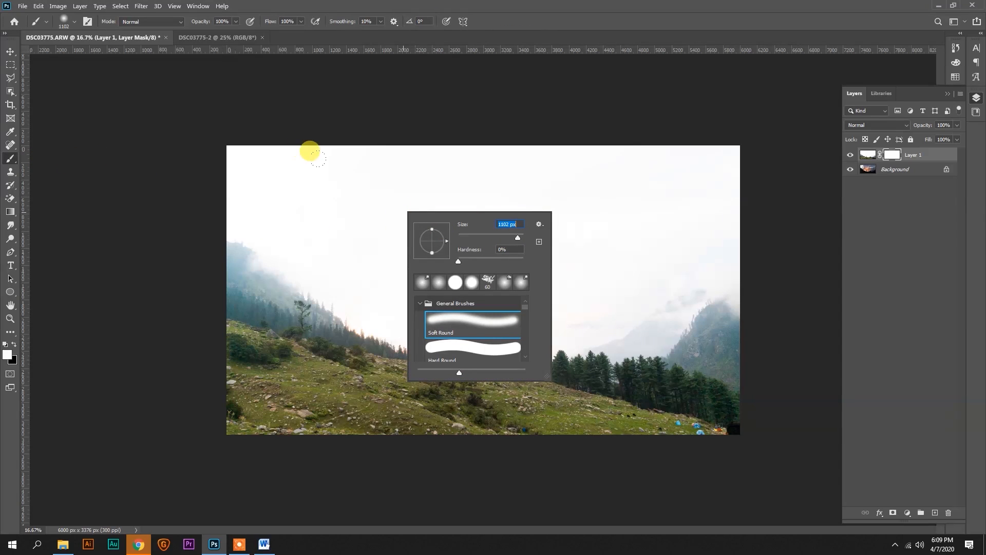
click(165, 59)
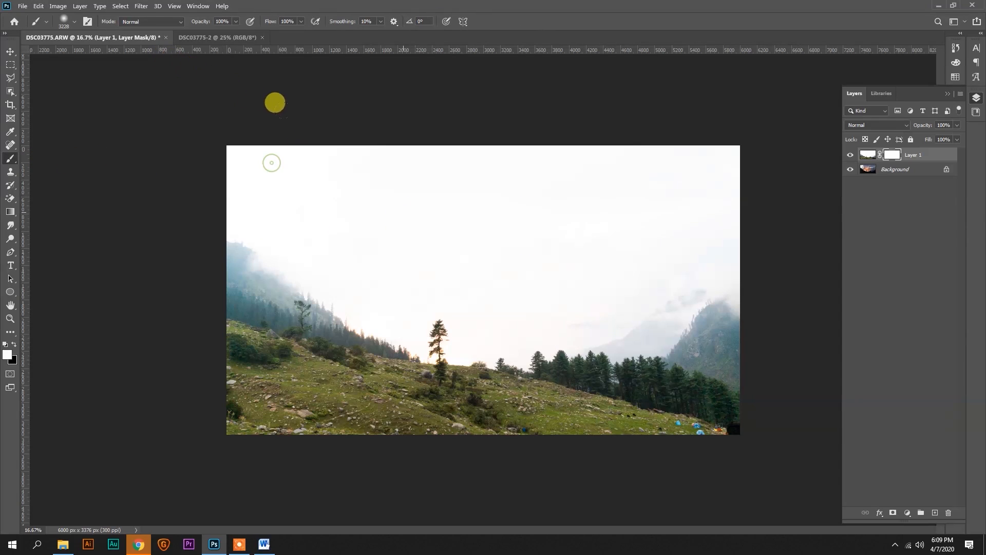
click(15, 346)
mouse_move(266, 92)
mouse_down()
mouse_move(379, 109)
mouse_move(656, 66)
mouse_move(629, 93)
mouse_move(548, 131)
mouse_move(482, 149)
mouse_move(261, 134)
mouse_move(176, 117)
mouse_move(136, 93)
mouse_move(623, 153)
mouse_up()
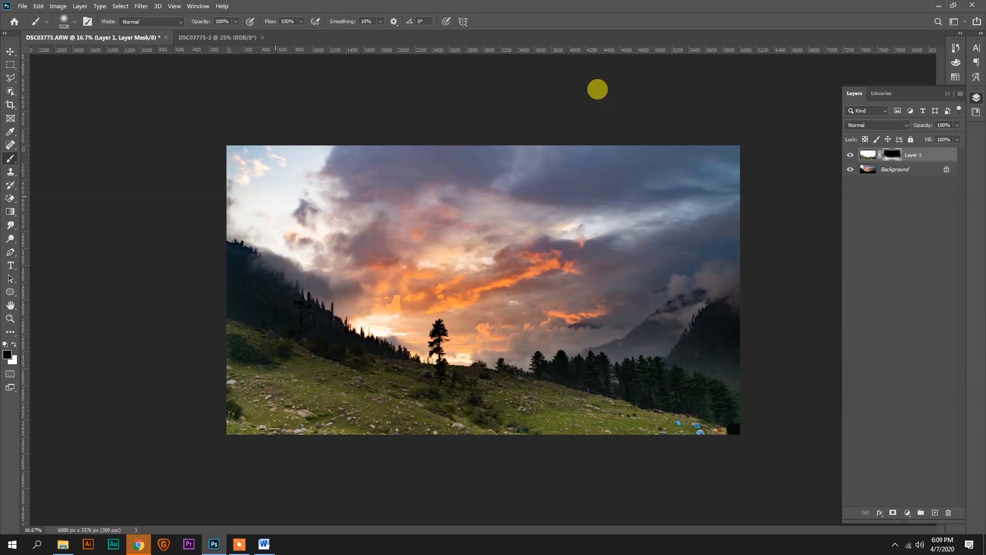
- Paint white on Layer 1's mask along the grassy hillside with a 495 px soft round brush to bring back the bright foreground
click(20, 322)
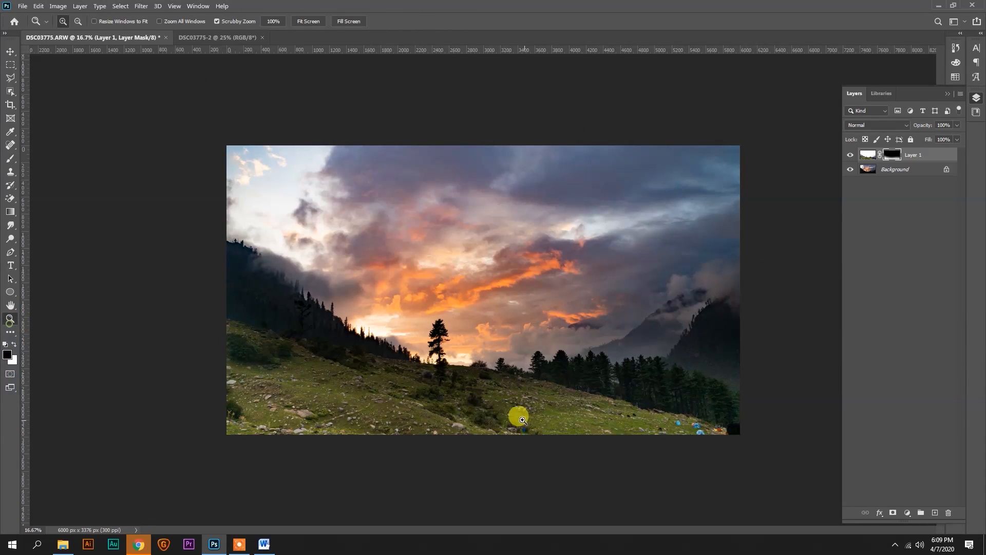
click(516, 412)
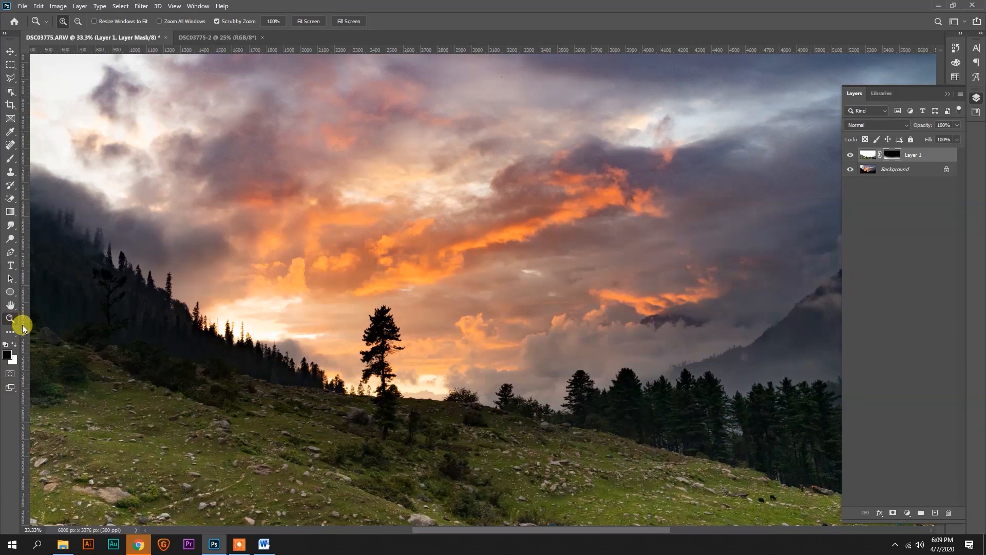
click(11, 159)
right_click(700, 236)
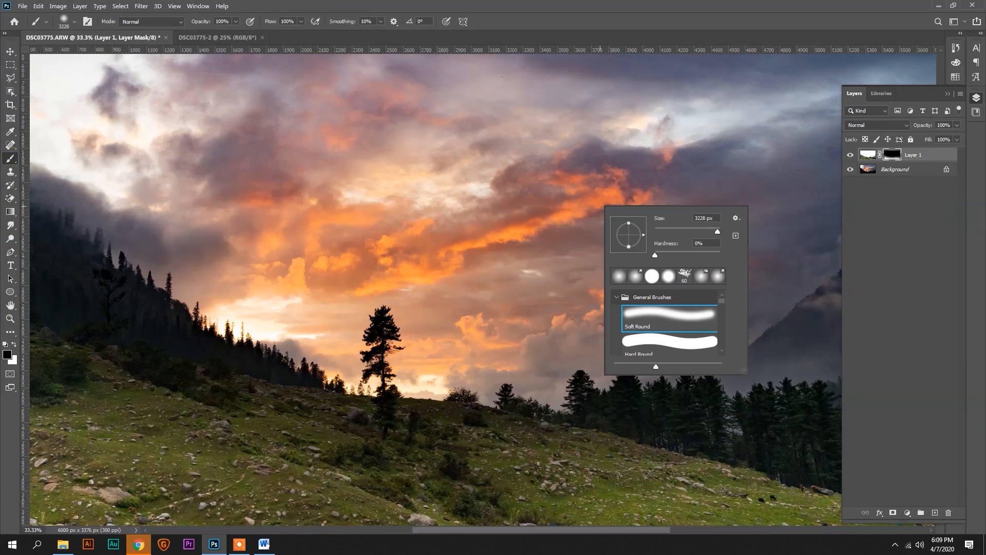
key(Return)
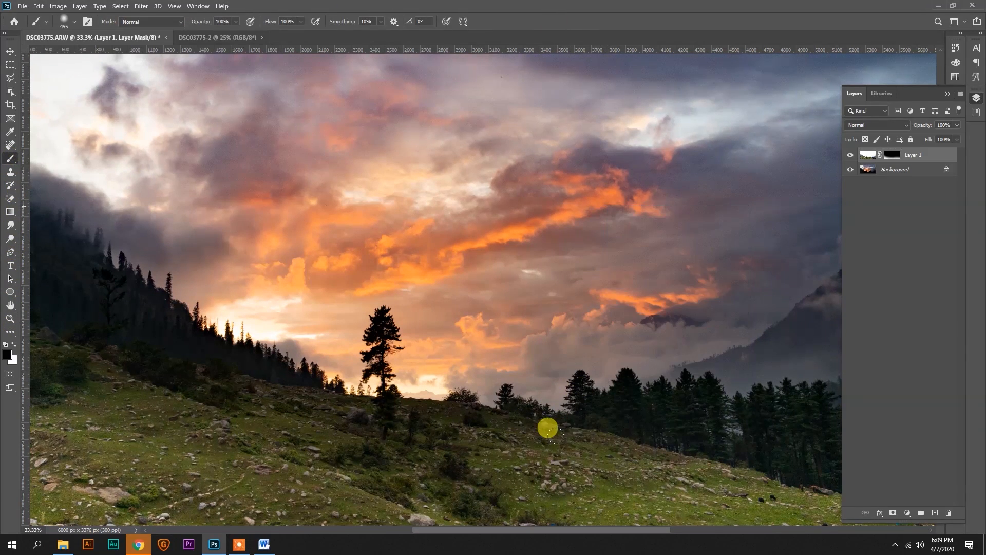
drag(565, 457, 503, 441)
click(14, 345)
mouse_move(663, 483)
mouse_down()
mouse_move(611, 449)
mouse_move(421, 403)
mouse_move(239, 387)
mouse_move(133, 355)
mouse_up()
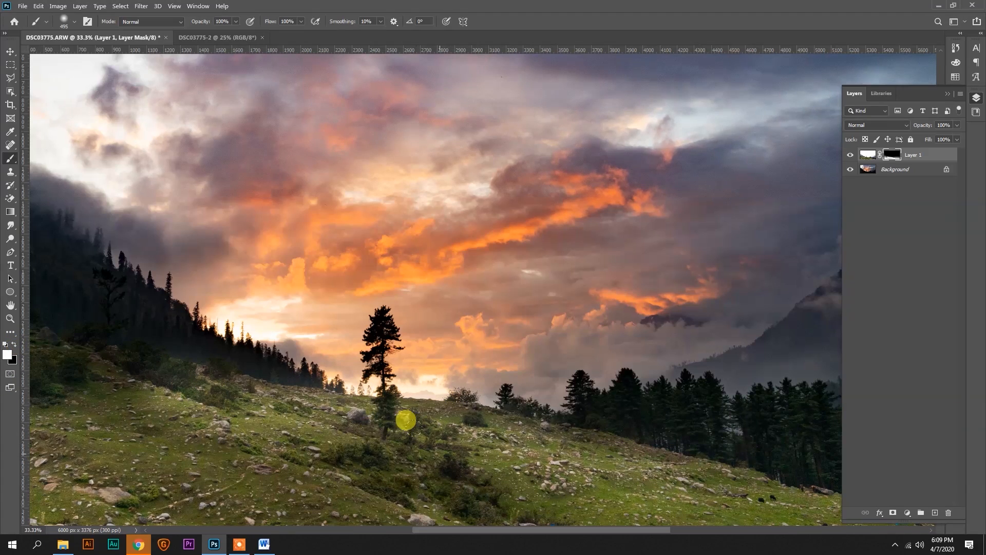
- Refine Layer 1's mask by painting black over the forested slope above the hillside's left edge
drag(380, 412, 676, 319)
mouse_move(518, 301)
mouse_down()
mouse_move(377, 270)
mouse_move(256, 227)
mouse_move(448, 289)
mouse_move(197, 246)
mouse_move(675, 367)
mouse_move(511, 372)
mouse_move(689, 397)
mouse_up()
click(14, 344)
mouse_move(524, 215)
mouse_down()
mouse_move(256, 156)
mouse_move(214, 134)
mouse_up()
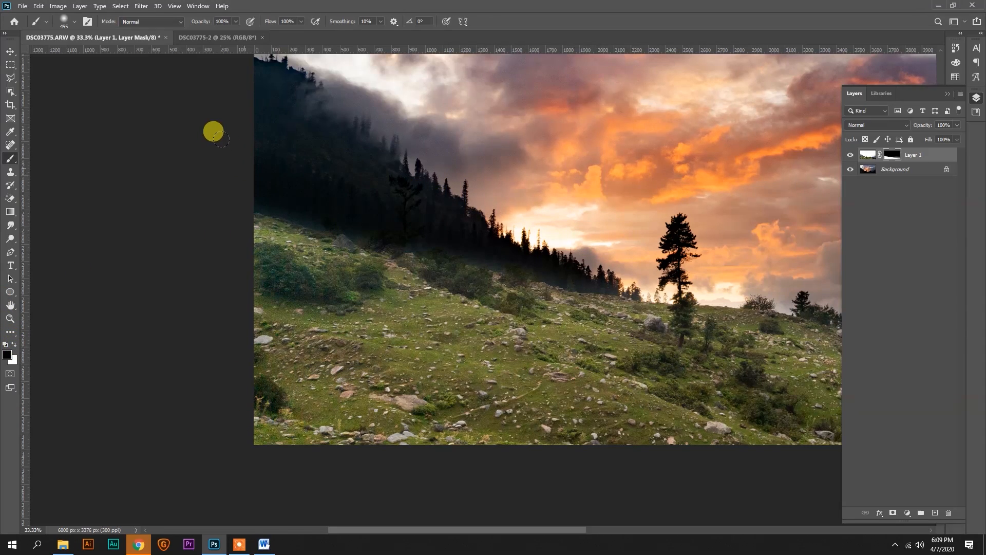
- Examine the blend between sky and foreground along the hillside and tree line, both close up and in the full image
click(10, 318)
drag(457, 309, 400, 259)
key(ctrl+plus)
key(ctrl+plus)
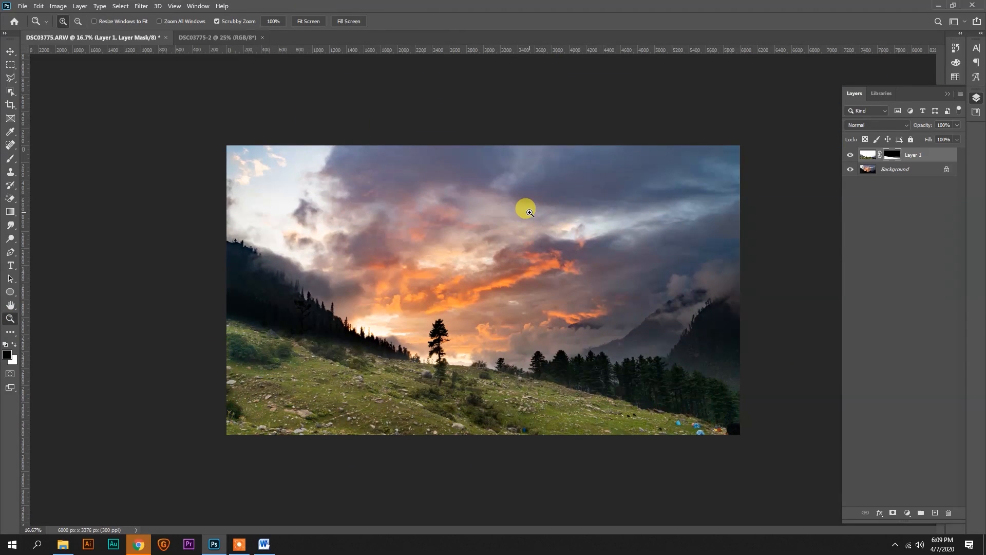
key(ctrl+plus)
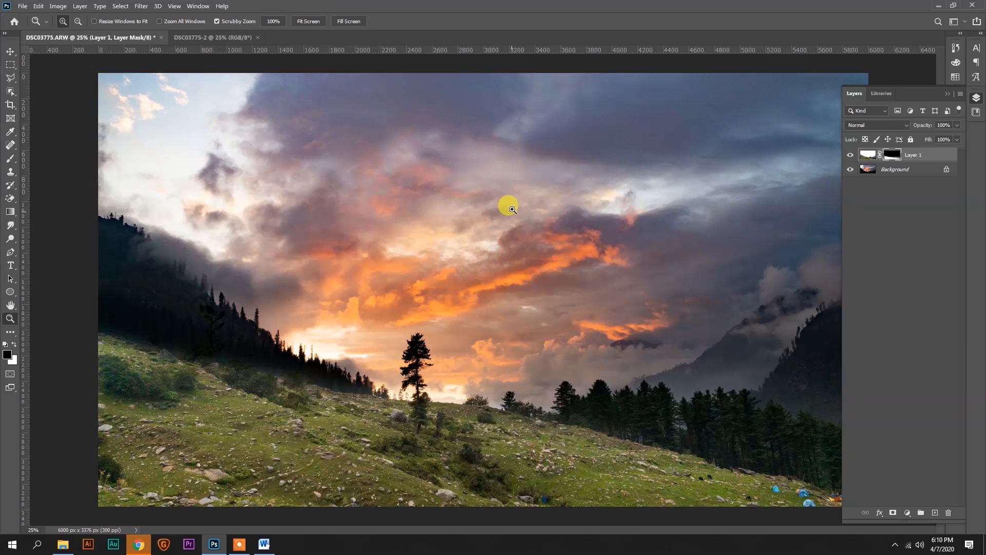
key(ctrl+minus)
key(ctrl+minus)
key(ctrl+plus)
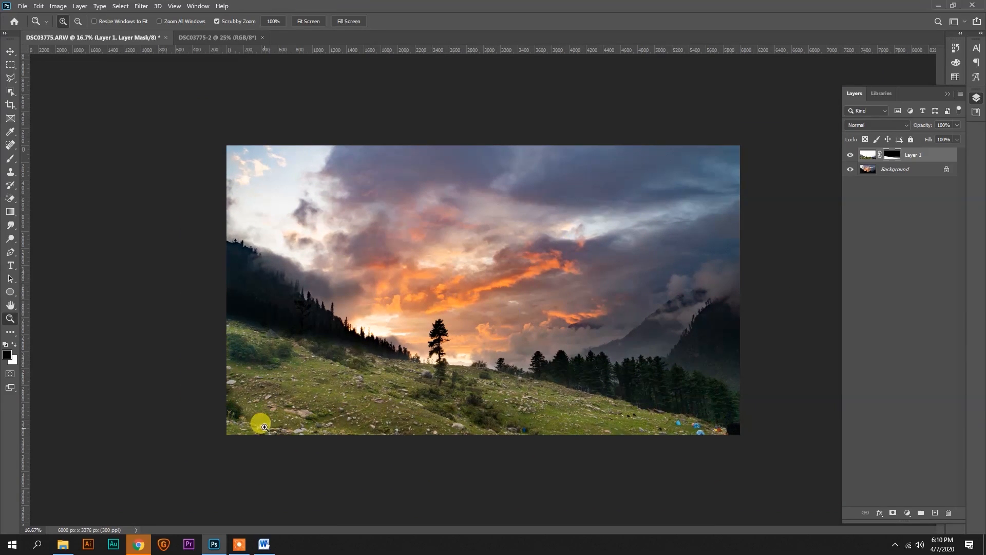
key(ctrl+plus)
key(ctrl+plus)
key(ctrl+plus)
key(ctrl+plus)
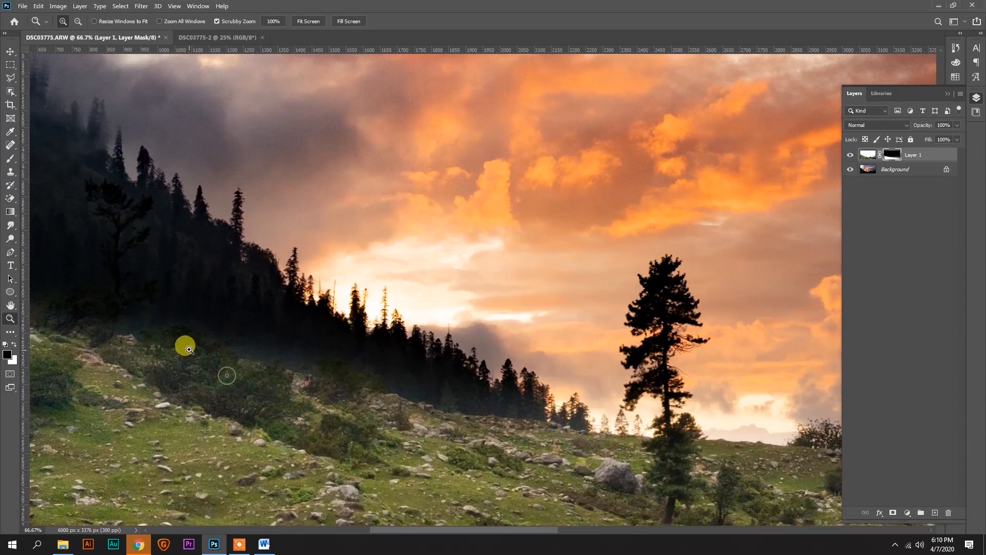
drag(497, 406, 422, 366)
key(ctrl+plus)
key(ctrl+plus)
key(ctrl+plus)
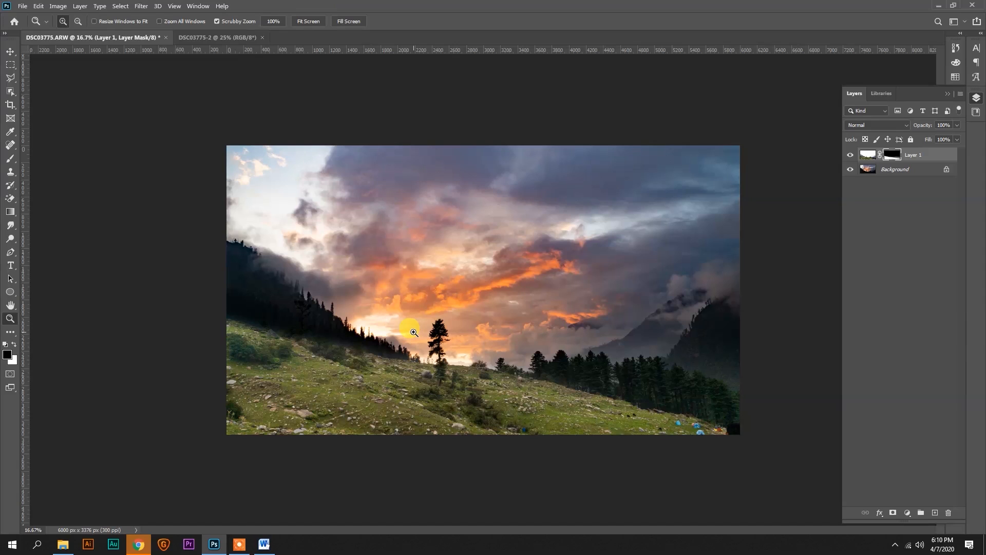
- Convert Layer 1 and the Background together into one Smart Object
right_click(904, 172)
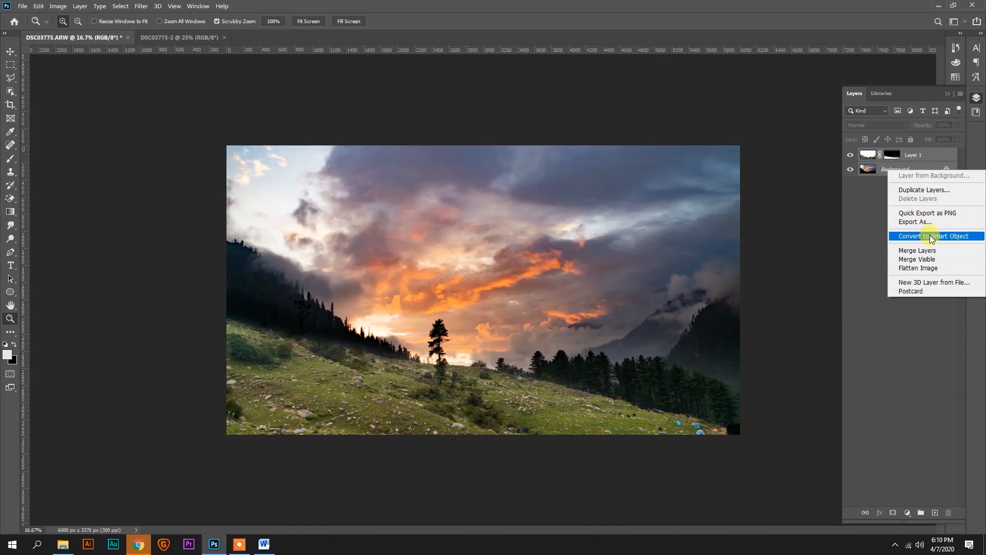
click(931, 237)
click(513, 279)
scroll(545, 279, down, 1)
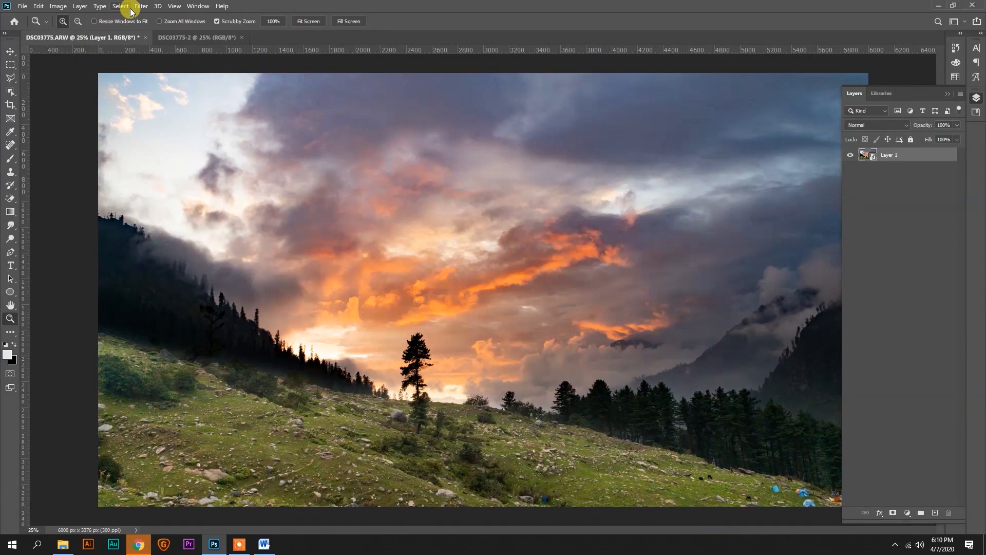
- Apply the Camera Raw Filter to the Smart Object with Temperature -12, Contrast +25 and Vibrance +38
click(141, 7)
click(166, 66)
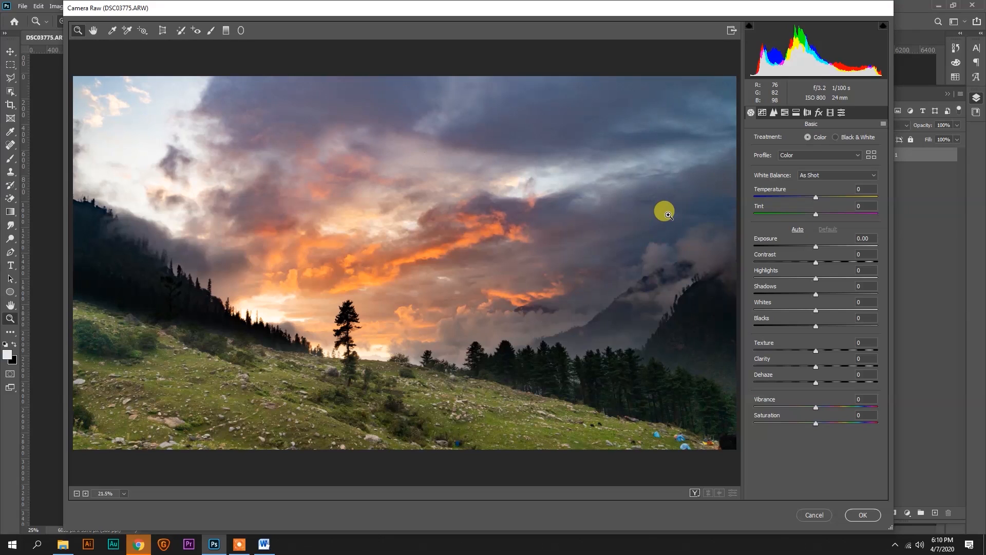
drag(822, 409, 847, 401)
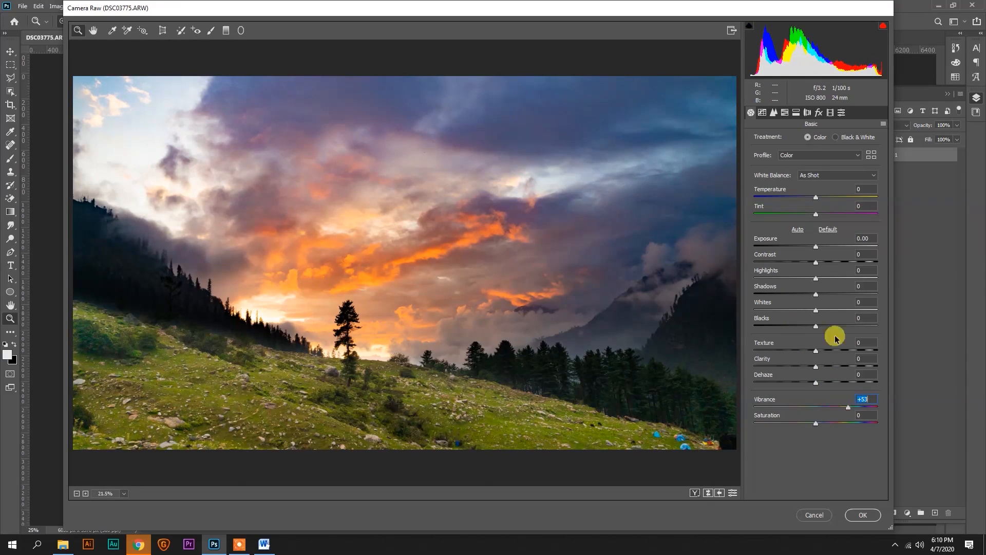
drag(816, 199, 809, 199)
drag(816, 261, 835, 263)
drag(842, 406, 833, 407)
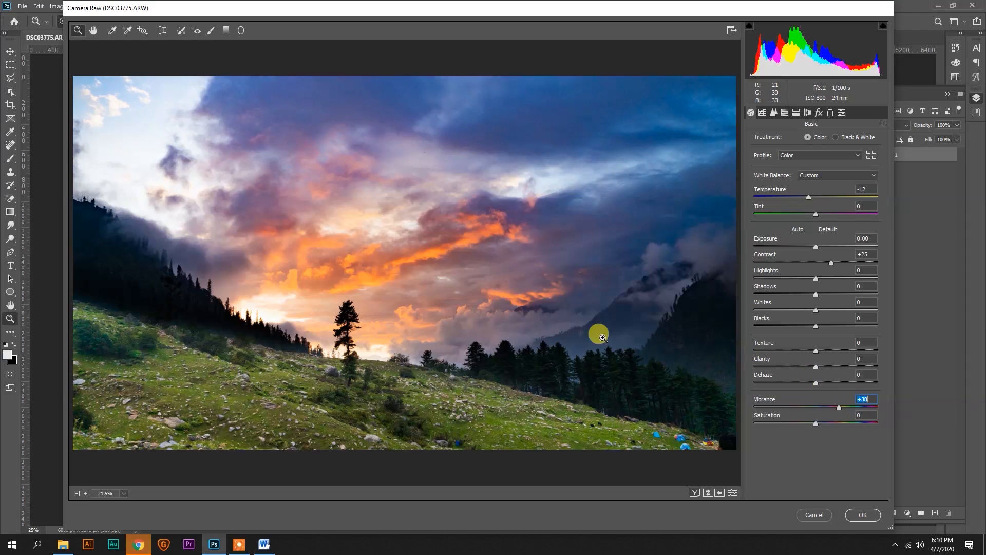
click(863, 514)
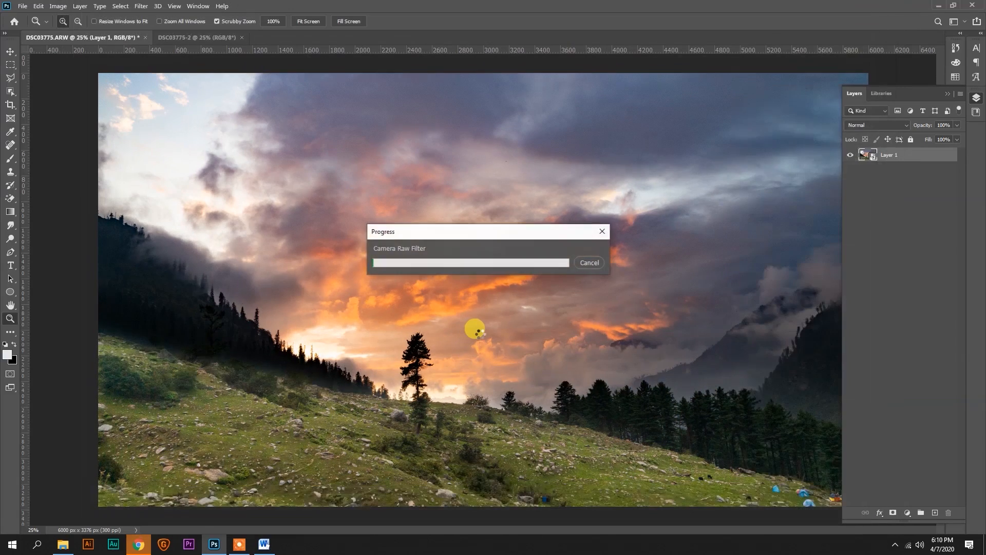
alt+click(593, 349)
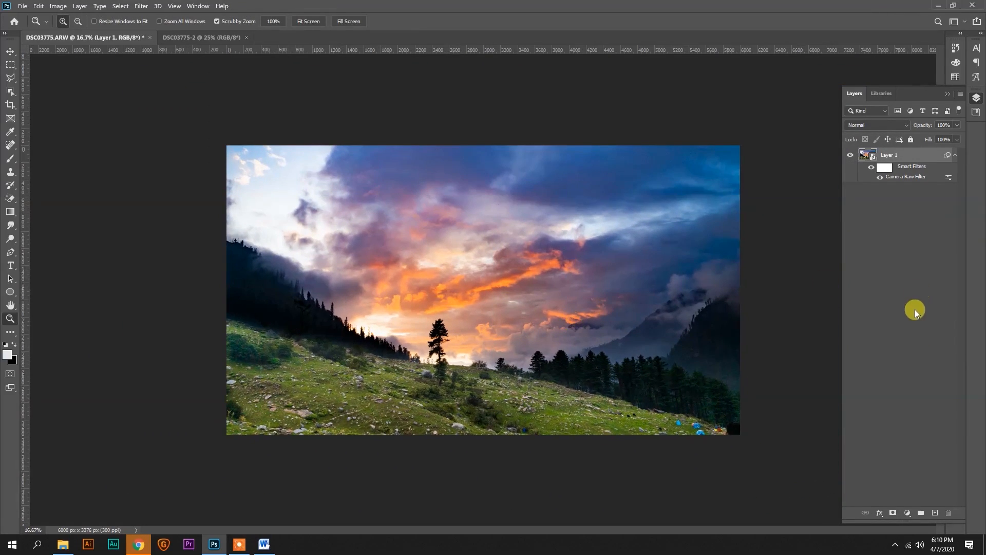
- Add a Color Balance adjustment layer with midtones Cyan-Red +39, Magenta-Green -1 and Yellow-Blue -23
click(907, 512)
click(884, 444)
click(907, 513)
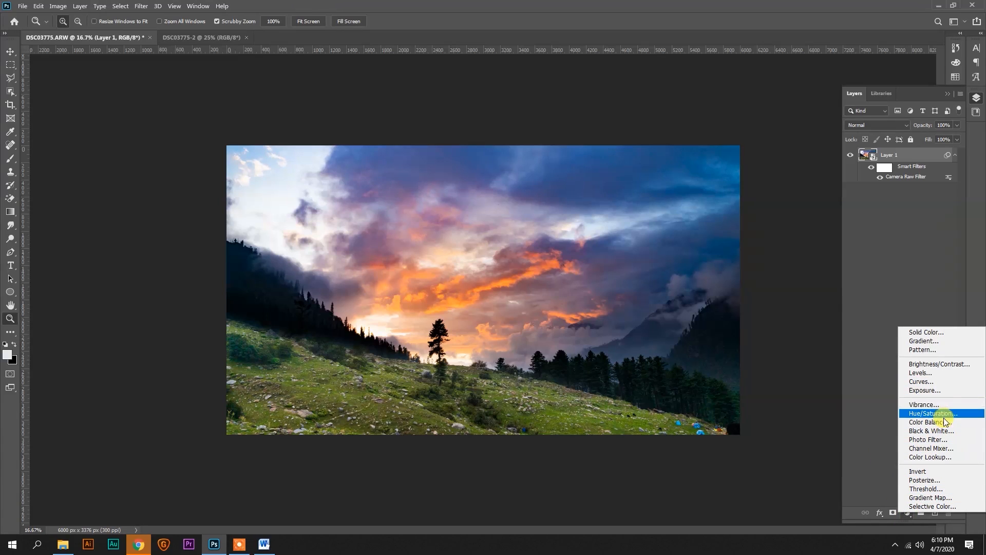
click(940, 421)
drag(861, 190, 871, 211)
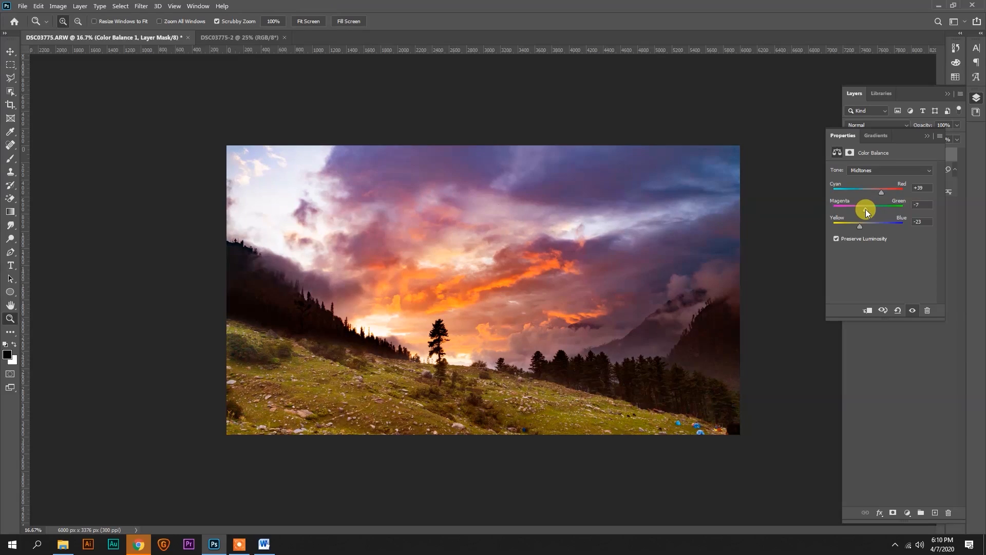
scroll(438, 303, up, 4)
scroll(502, 294, down, 5)
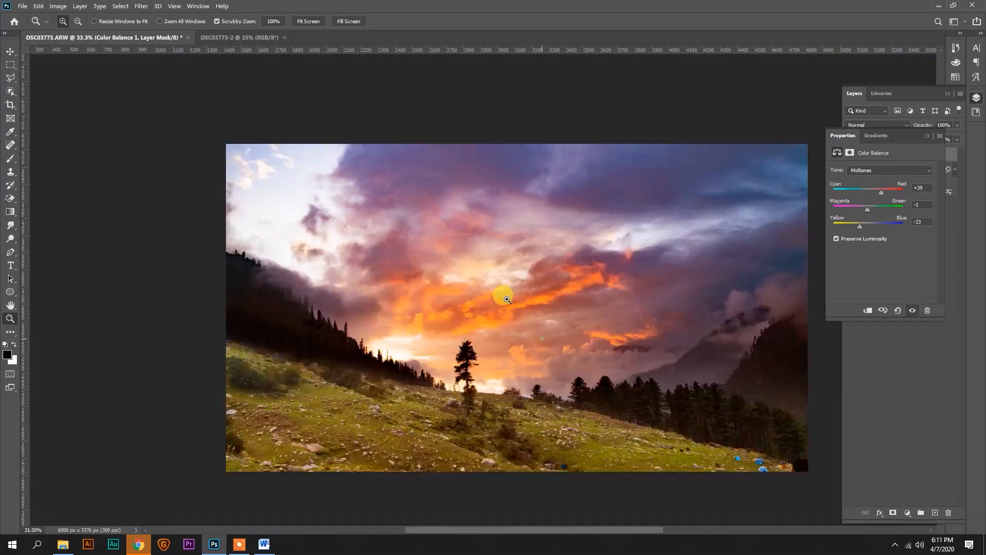
key(ctrl+plus)
key(ctrl+plus)
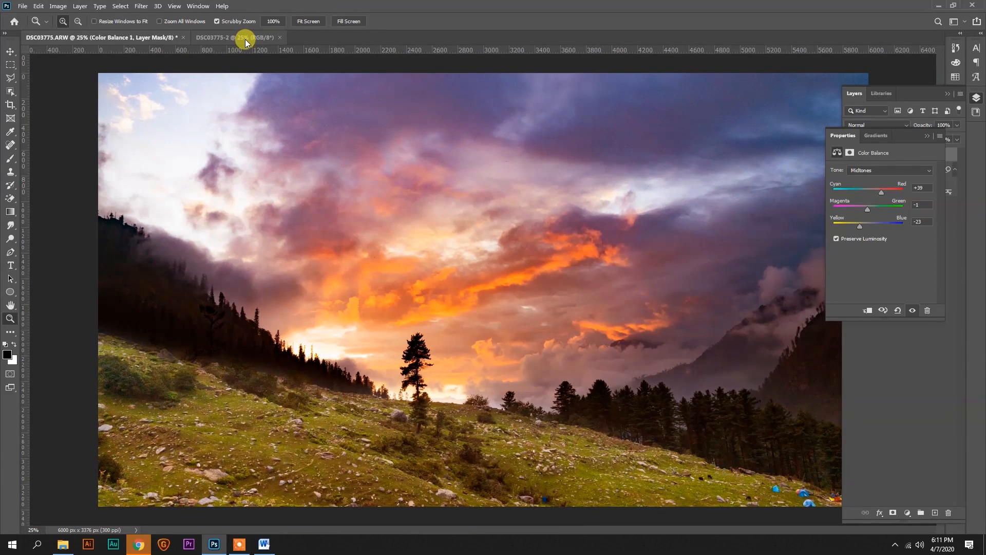
- Open the unedited raw photo DSC03775 from File Explorer as a separate document and compare it with the edited DSC03775.ARW
click(63, 544)
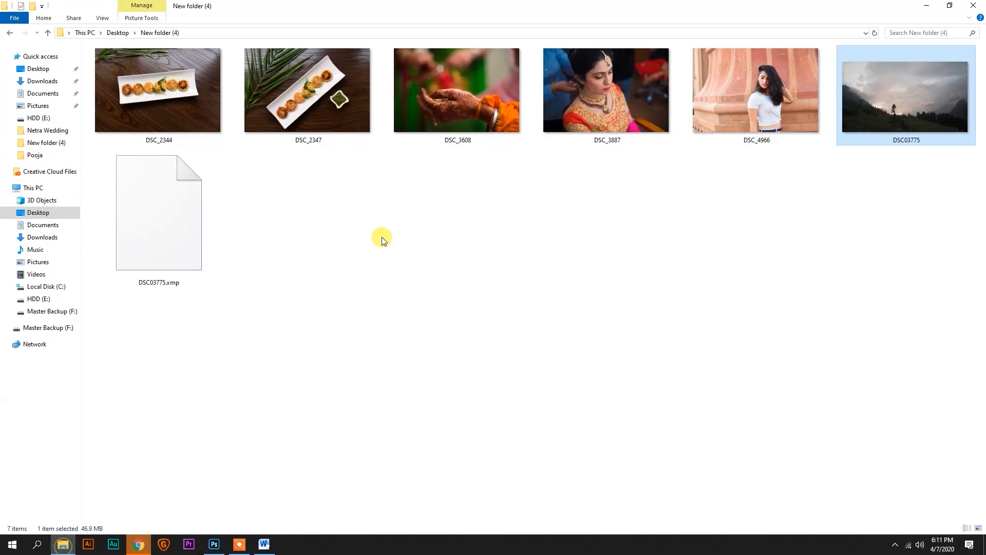
right_click(898, 110)
mouse_move(904, 146)
click(734, 160)
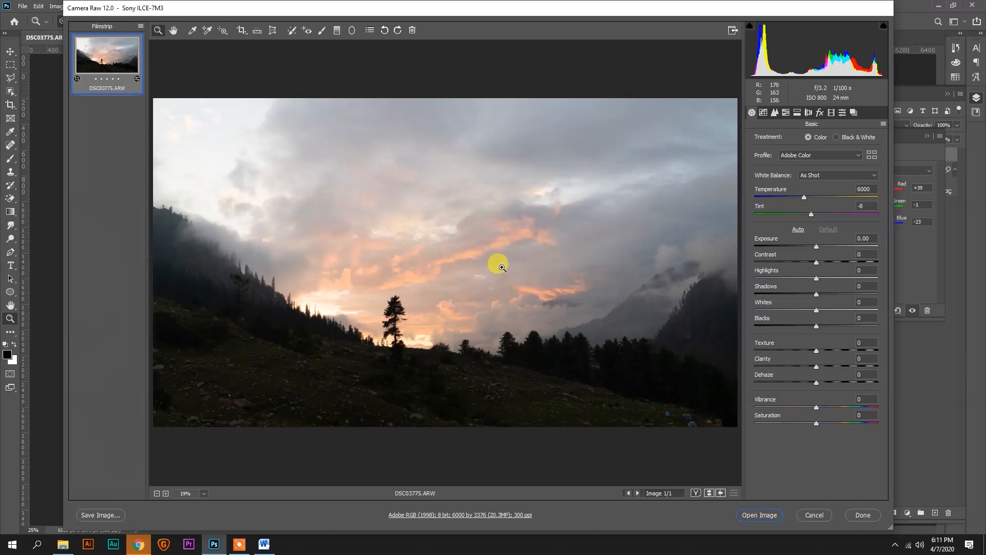
click(760, 515)
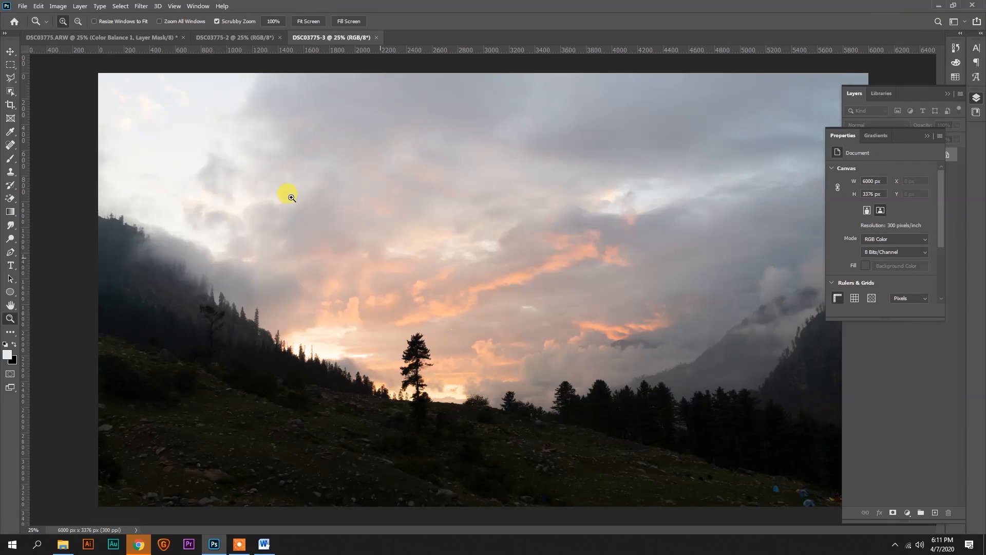
click(132, 38)
drag(585, 343, 595, 296)
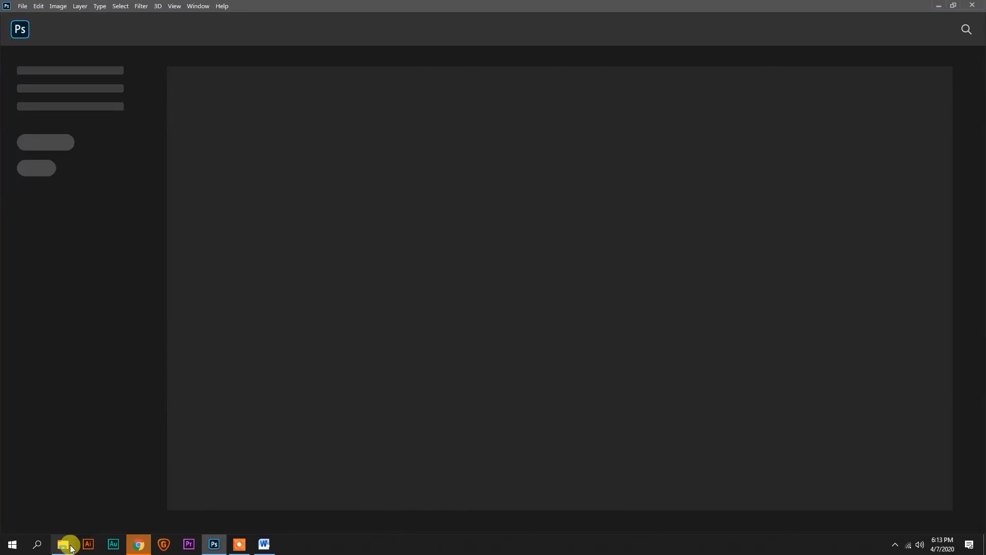
- Switch to File Explorer and open the raw food photo DSC_2344 in Adobe Photoshop 2020
click(70, 548)
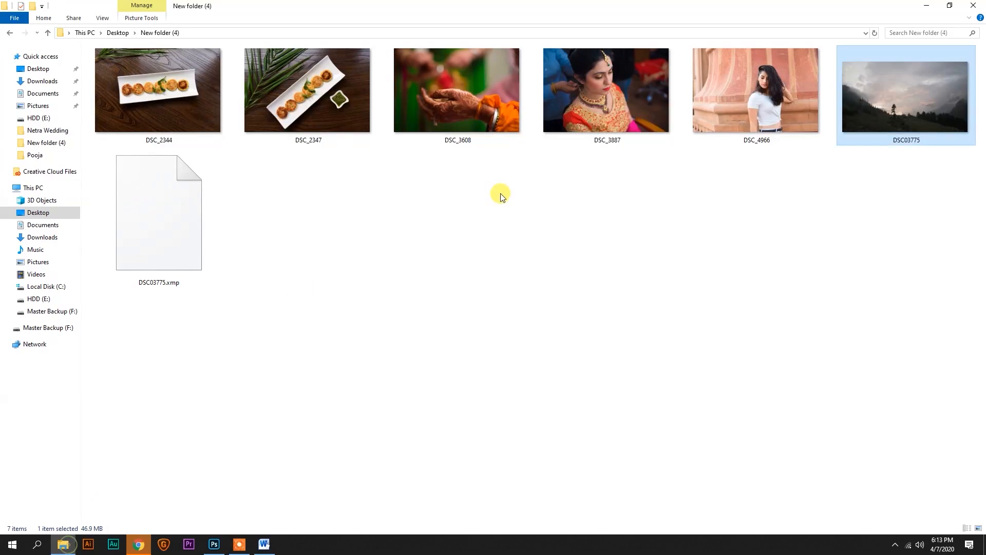
right_click(183, 97)
mouse_move(234, 150)
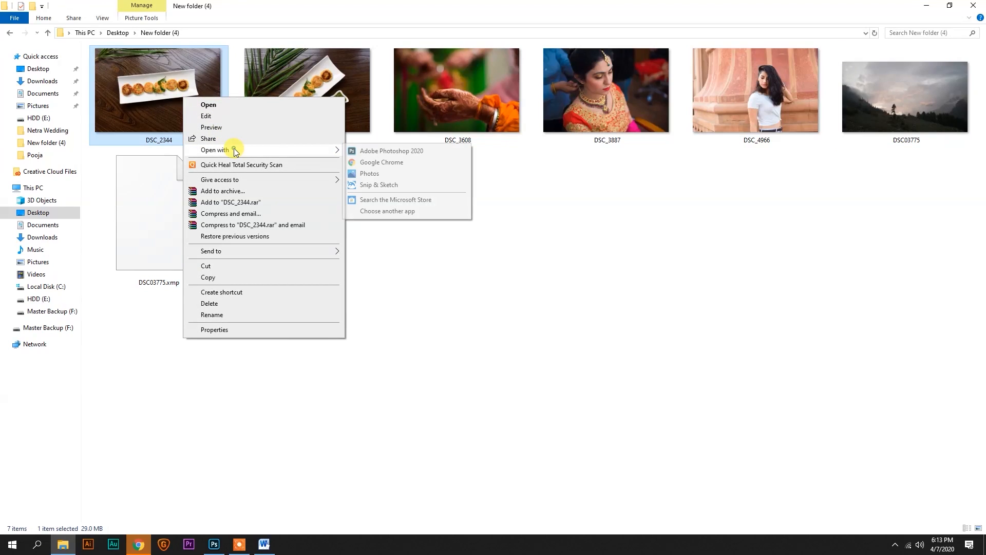
click(377, 151)
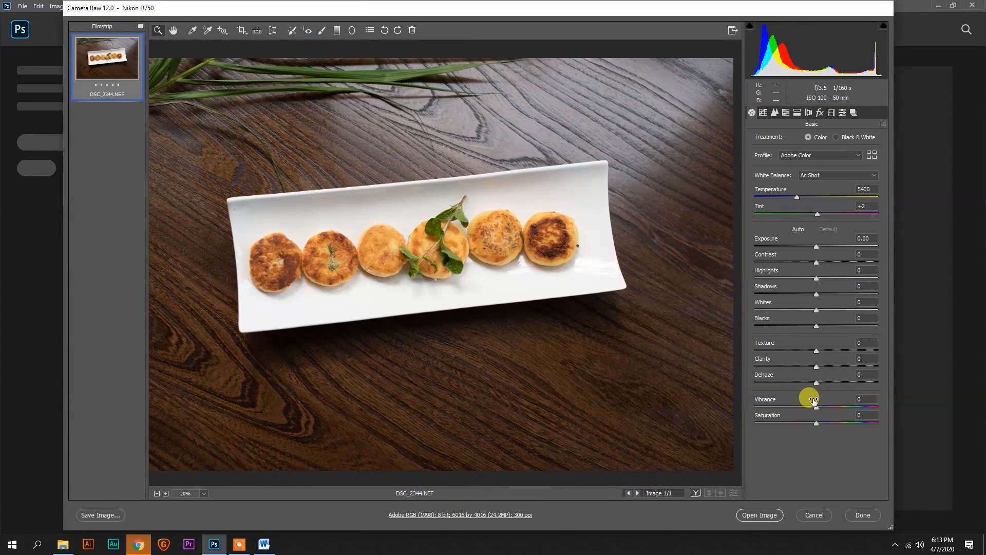
- Set the food photo's Contrast to +64, Highlights to -53, Vibrance to +24 and Exposure to +0.15
drag(819, 263, 789, 274)
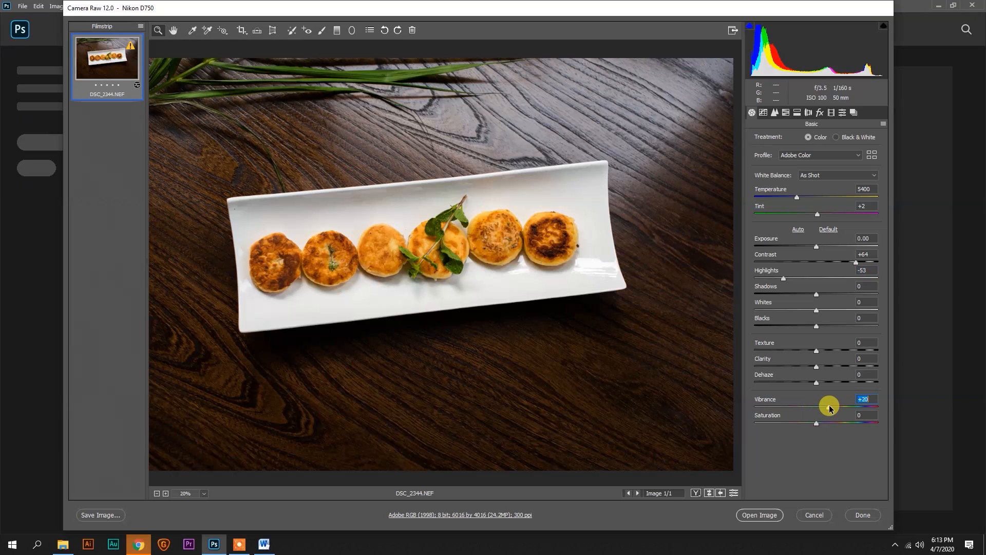
drag(835, 409, 831, 404)
drag(817, 248, 818, 248)
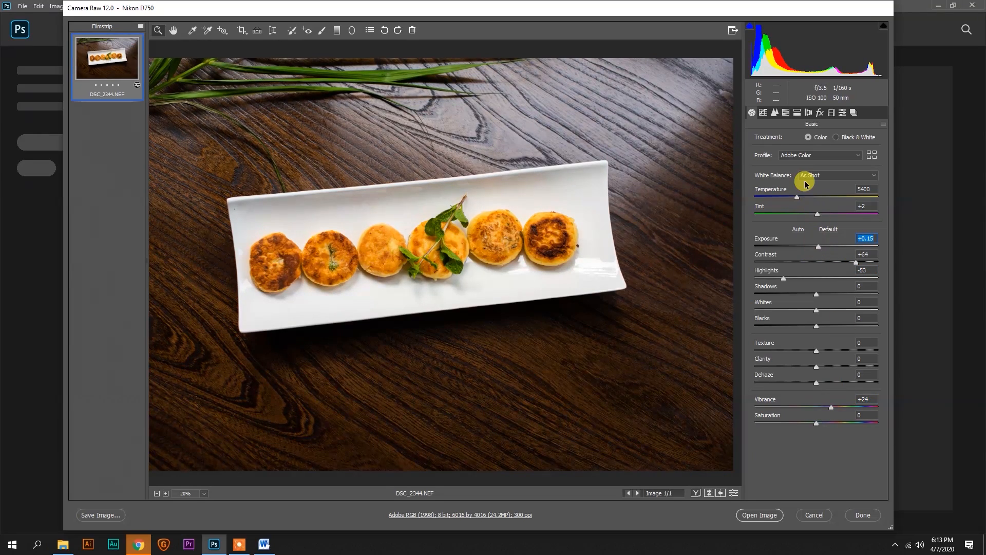
- Set the food photo's Blacks to -23, Shadows to -21 and Temperature to 4750
drag(813, 328, 802, 326)
drag(816, 293, 804, 292)
drag(797, 200, 789, 200)
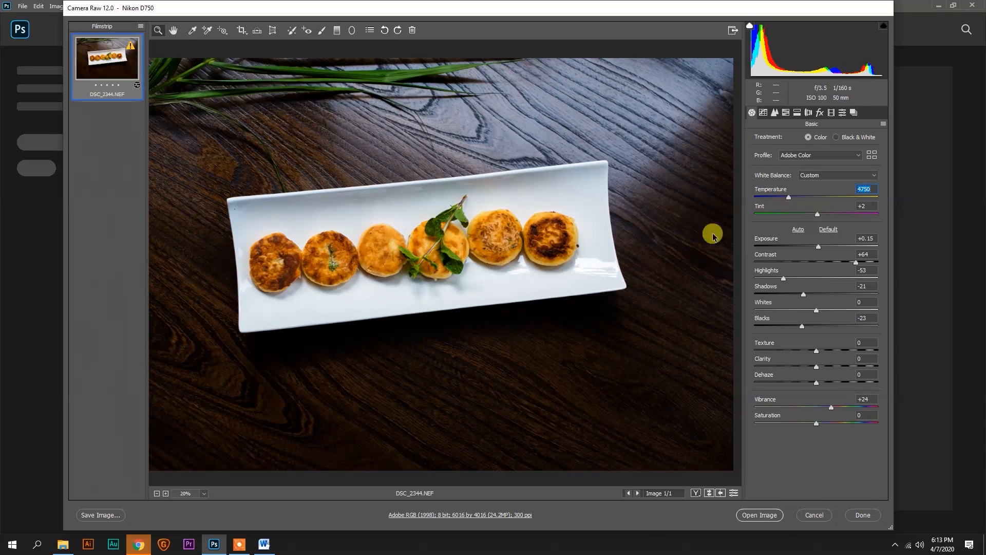
scroll(489, 256, up, 1)
scroll(487, 254, down, 2)
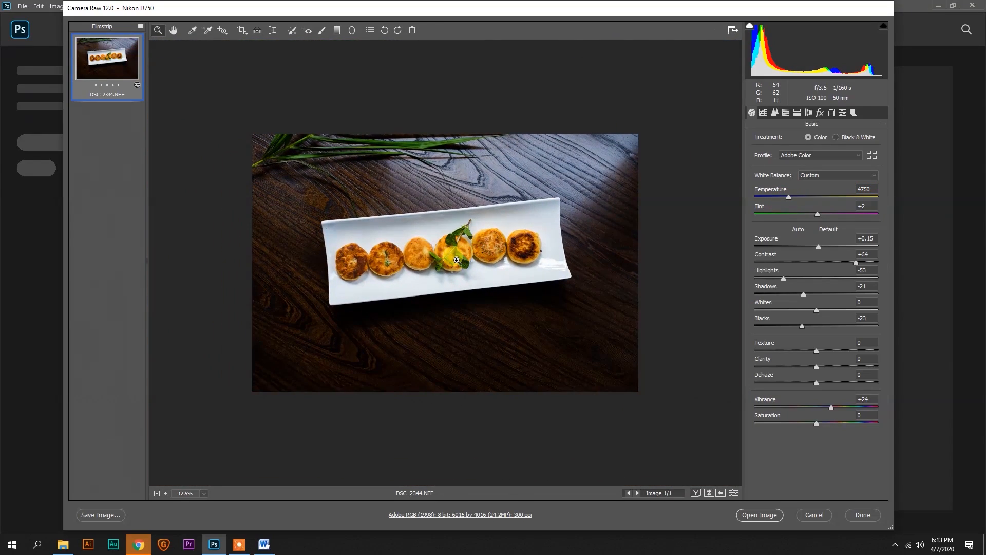
- Open the adjusted food photo DSC_2344 as a Photoshop document and inspect the plated food up close
click(758, 513)
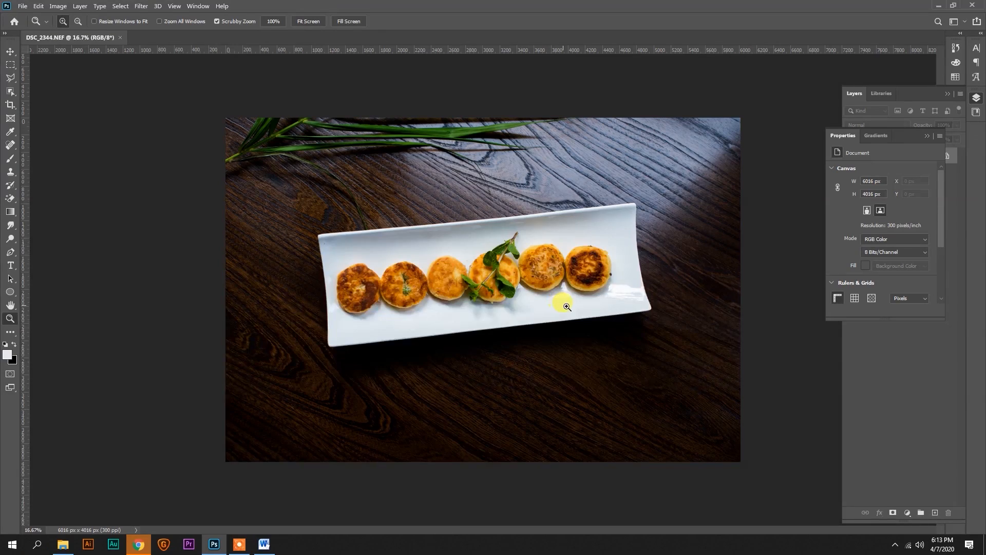
click(506, 275)
click(528, 282)
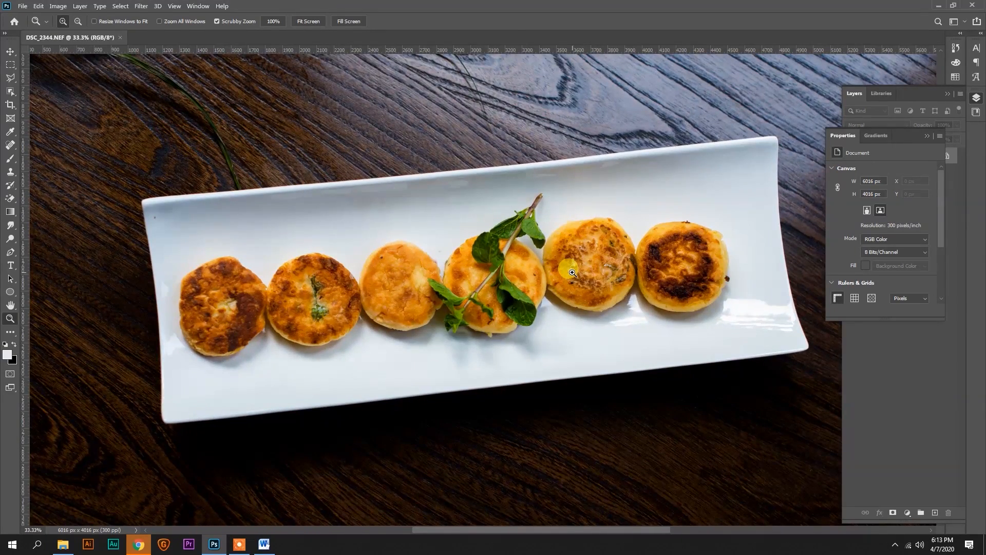
- Switch to File Explorer and open the second raw food photo, DSC_2347, in Adobe Photoshop 2020
click(63, 544)
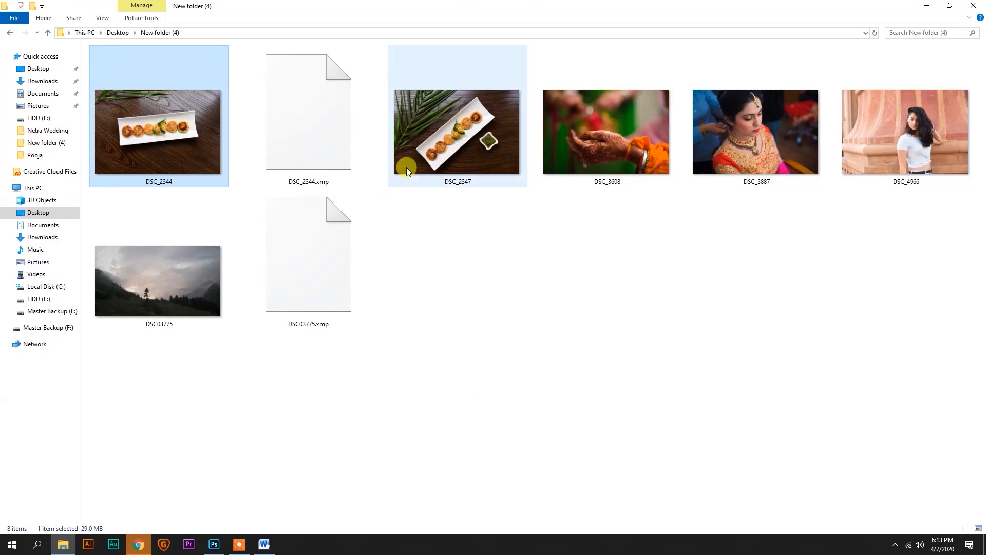
right_click(440, 149)
mouse_move(493, 202)
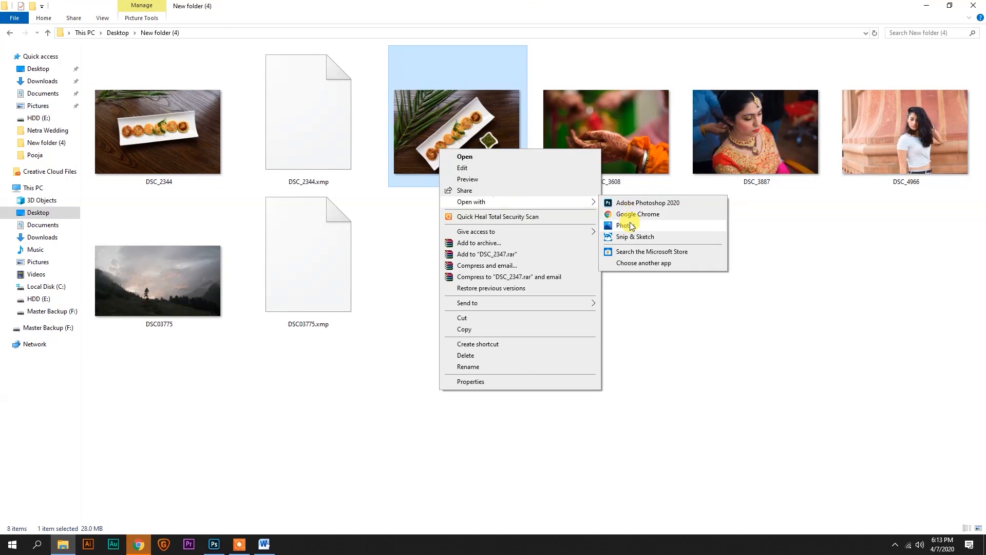
click(630, 203)
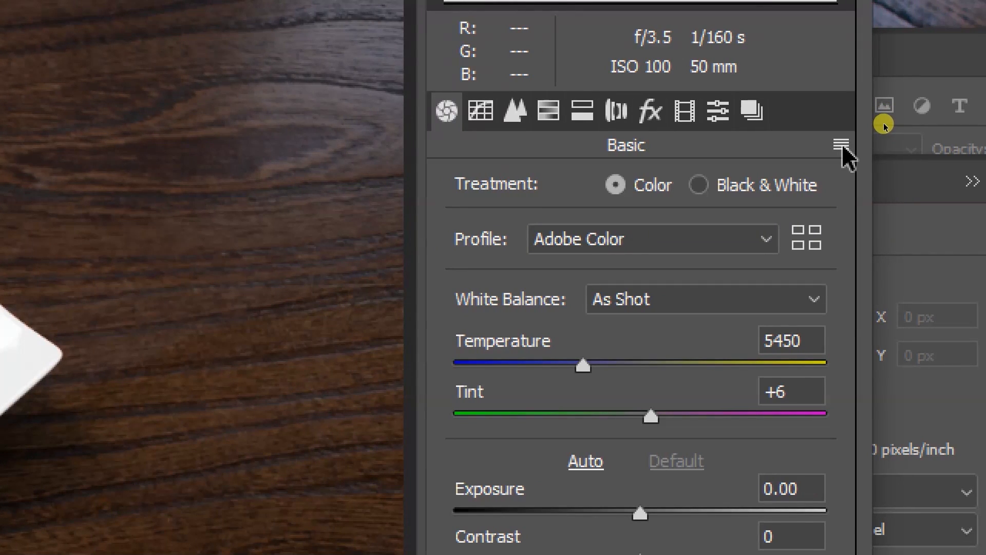
- Try the Previous Conversion settings on DSC_2347, inspect the plate, and undo them to compare with the unedited photo
click(840, 145)
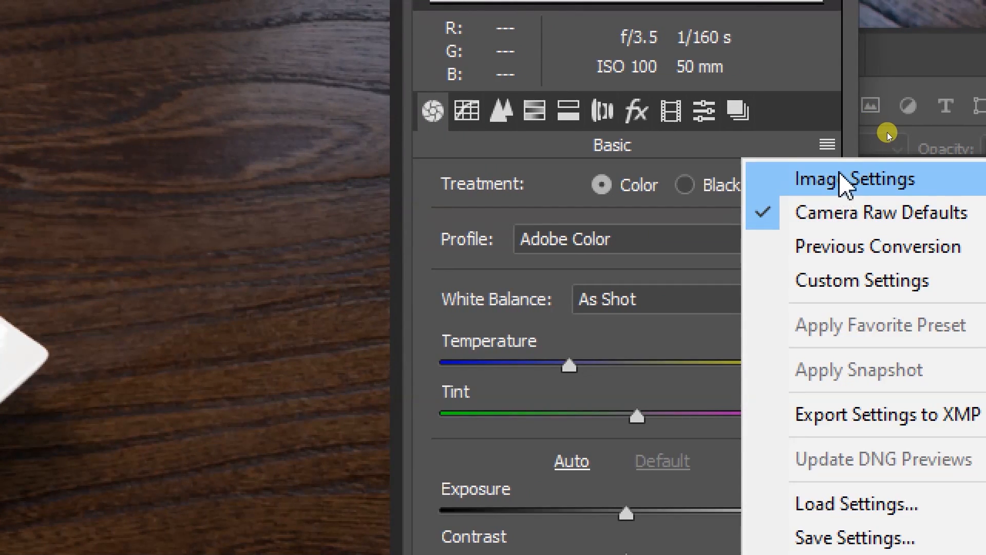
click(858, 251)
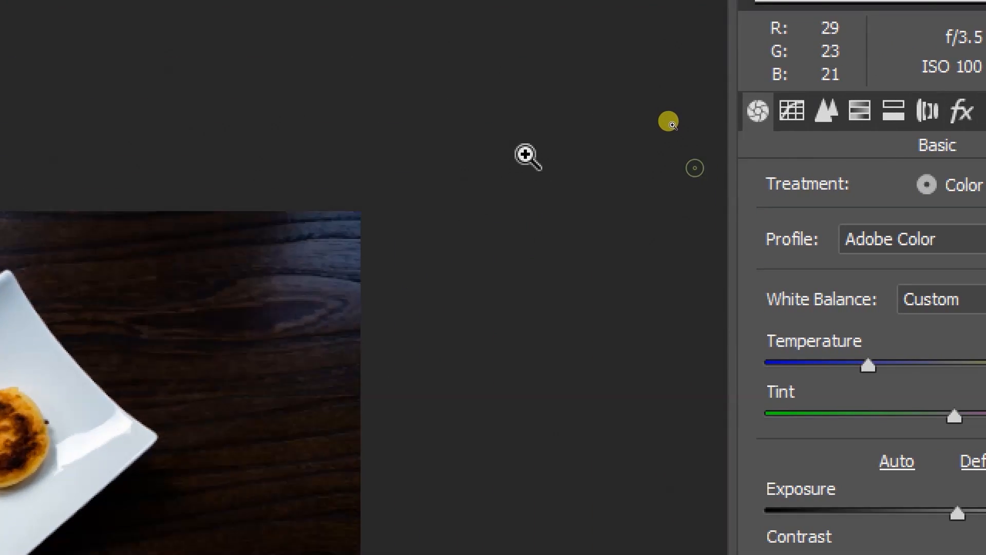
scroll(524, 154, down, 4)
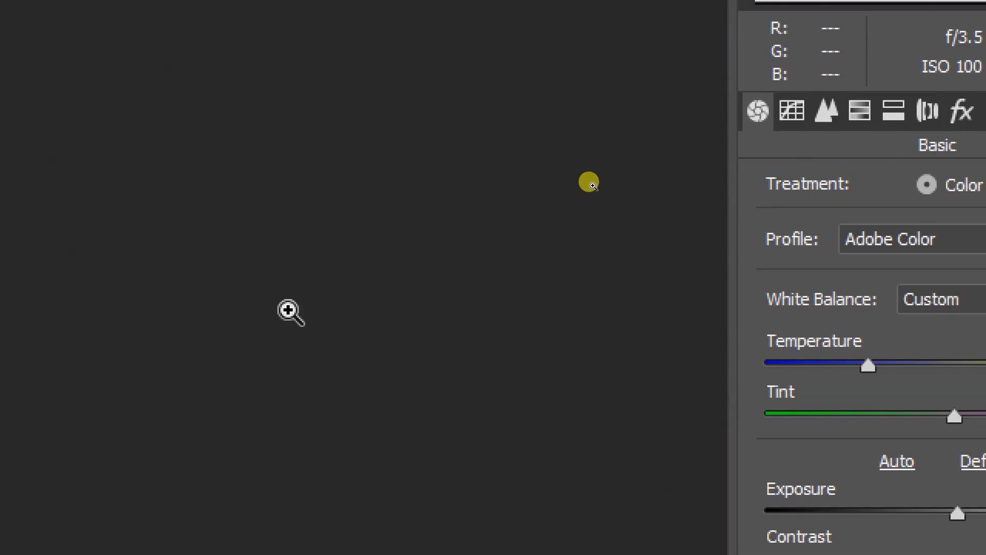
key(ctrl+1)
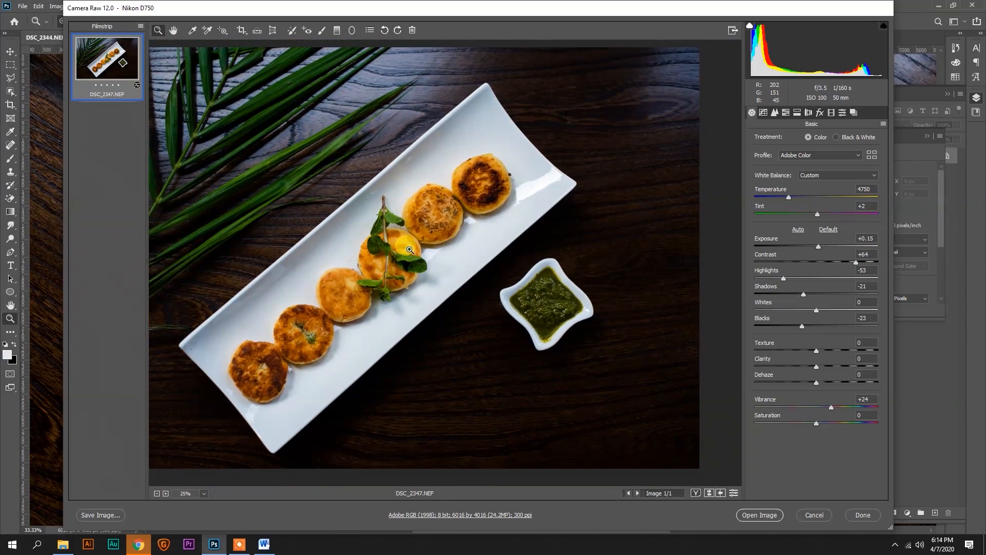
scroll(412, 248, up, 1)
scroll(412, 248, down, 1)
scroll(420, 249, up, 1)
key(ctrl+z)
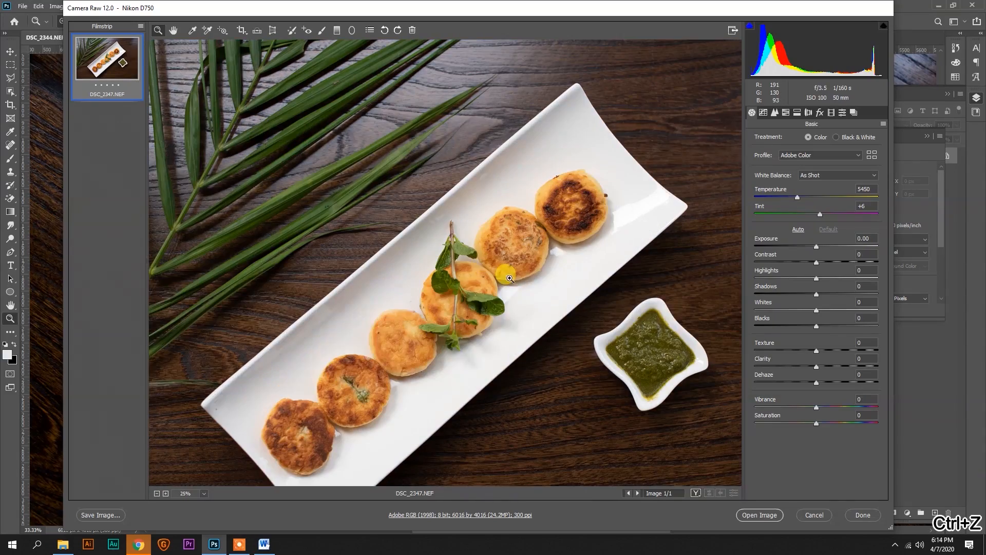
scroll(478, 265, down, 2)
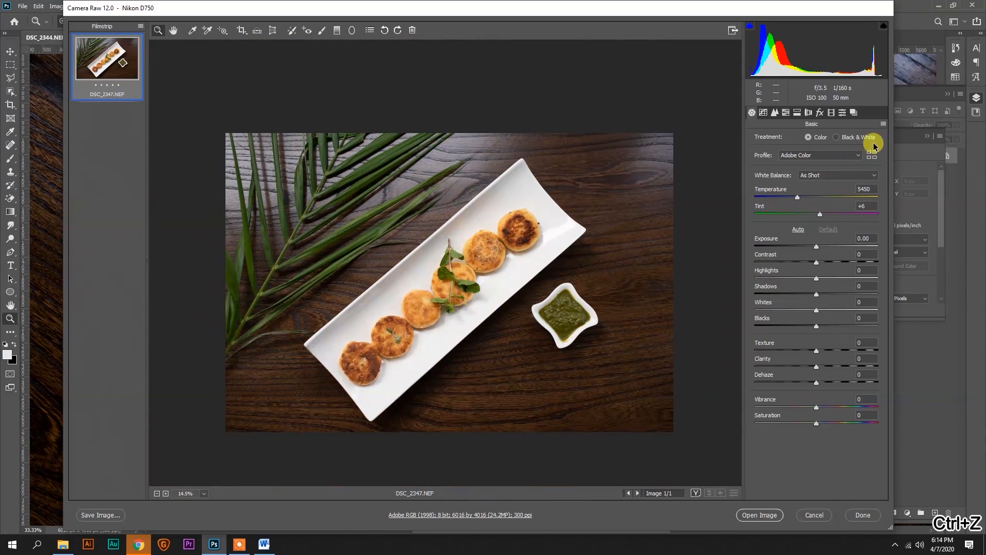
- Apply the Previous Conversion settings to DSC_2347 and check the plate up close
click(883, 123)
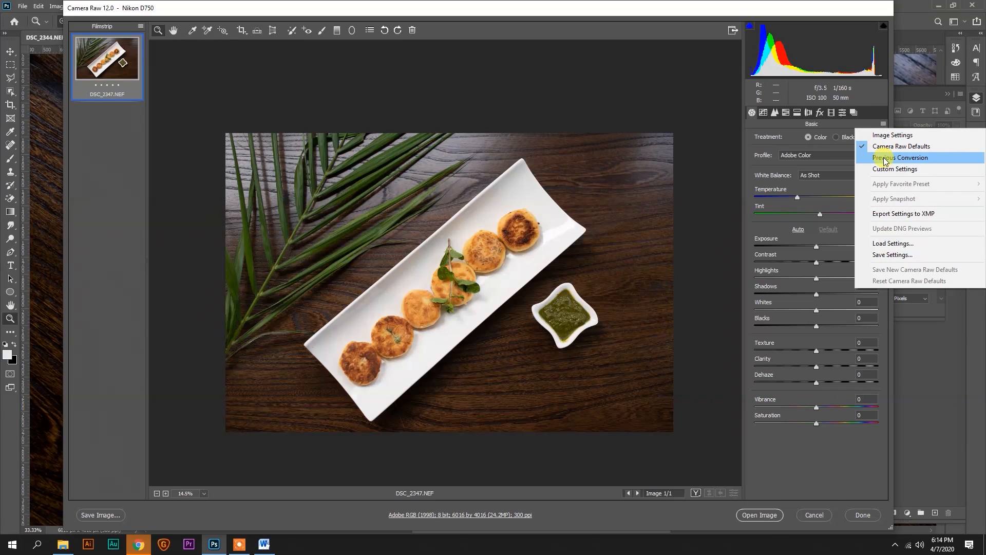
click(886, 159)
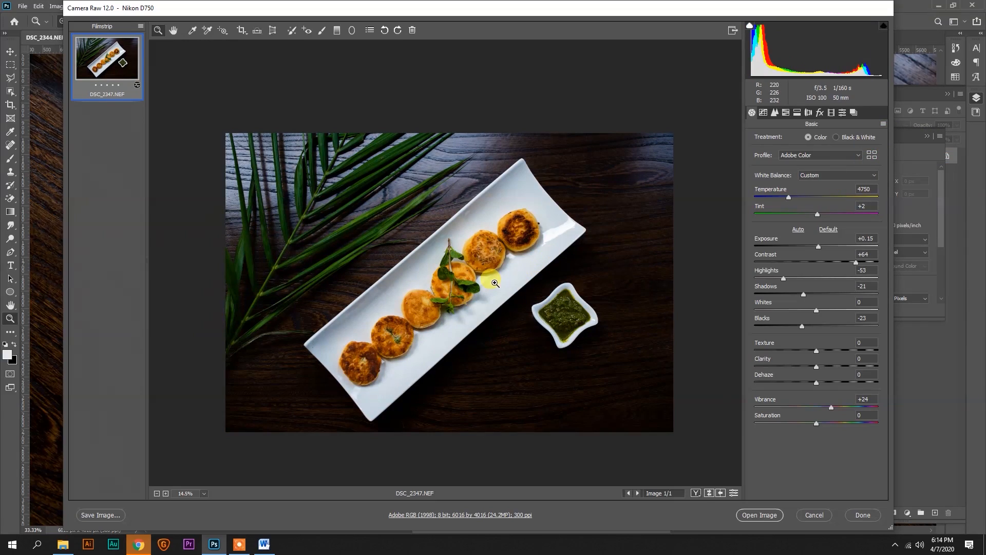
scroll(497, 294, up, 3)
scroll(538, 294, down, 3)
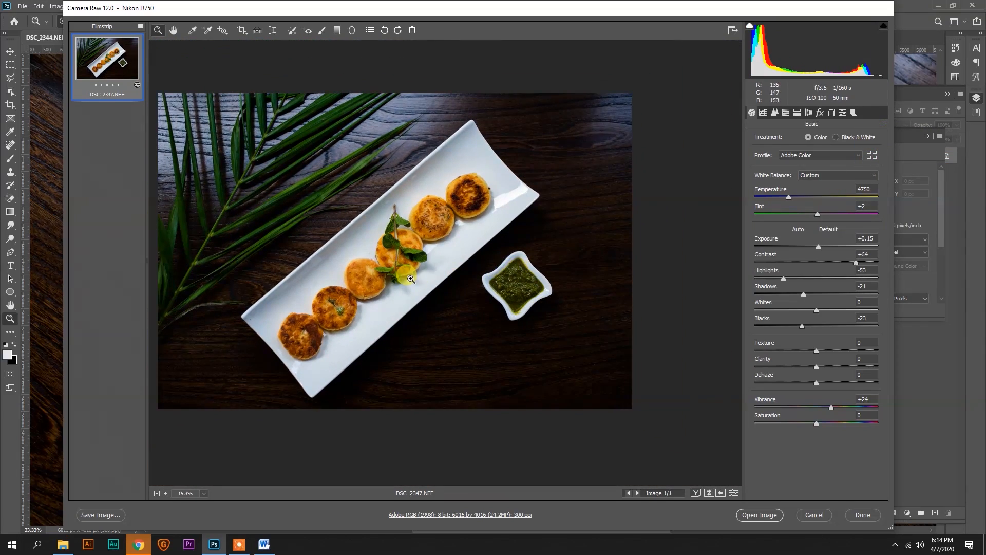
- Save the current Camera Raw settings, using the Default subset, to the Desktop as an .xmp file named Food
click(843, 113)
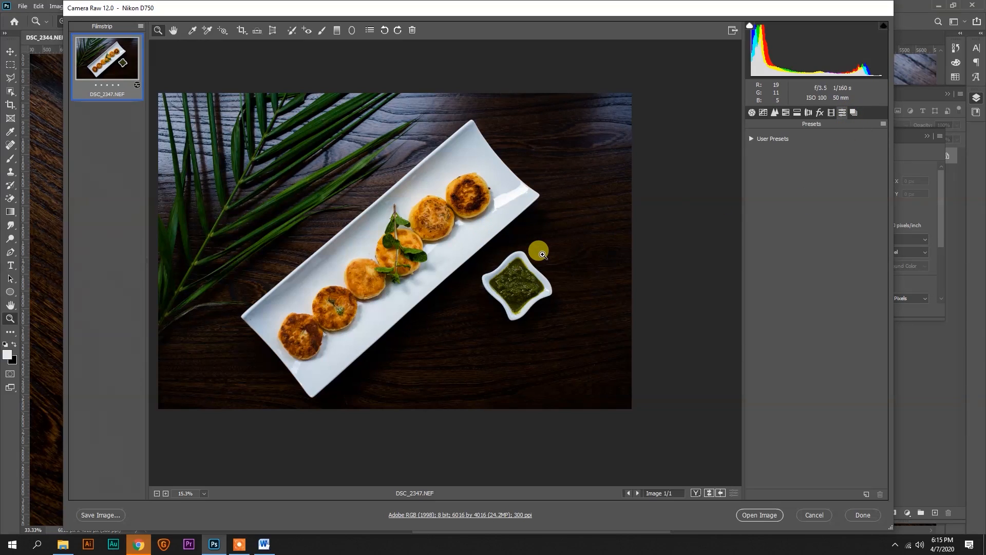
click(752, 112)
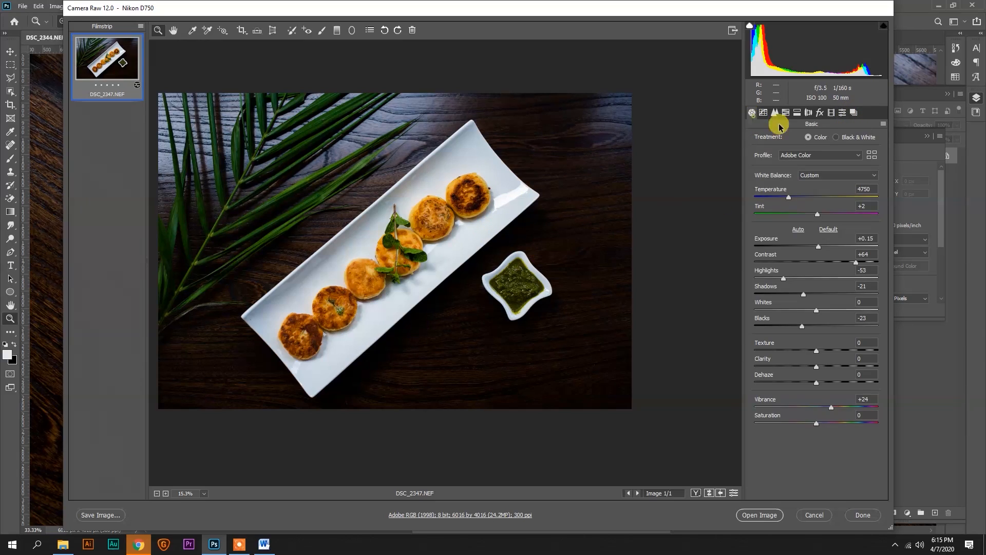
click(843, 113)
click(882, 126)
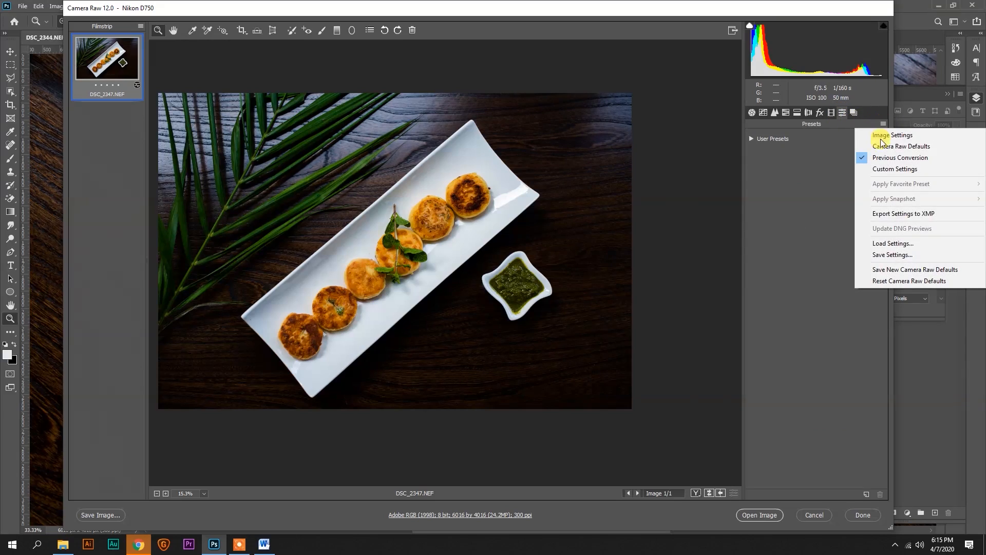
click(904, 256)
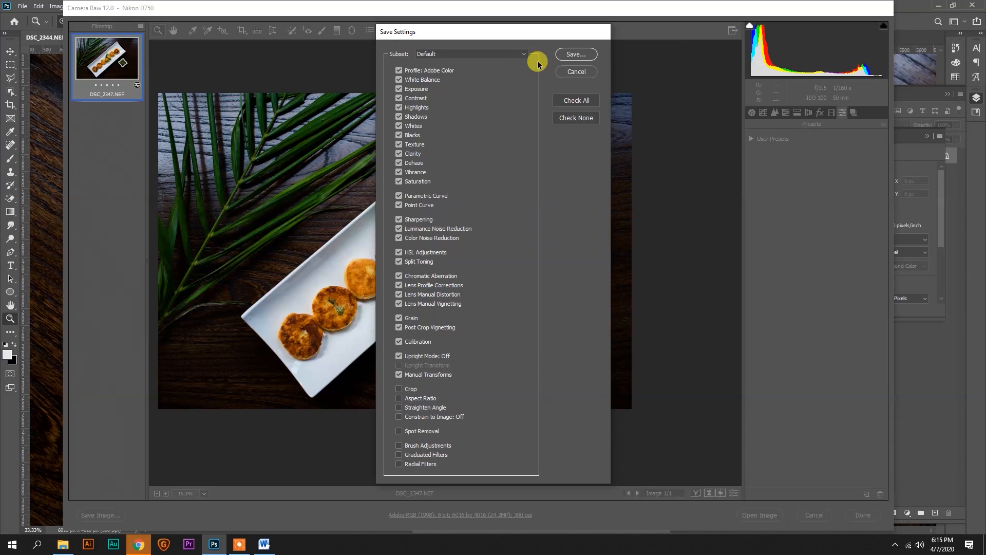
click(593, 55)
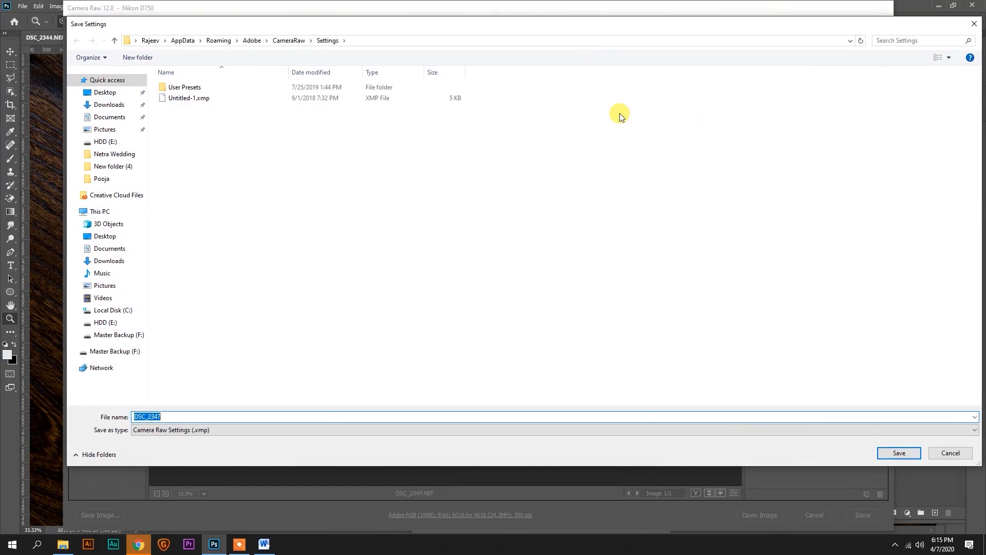
click(105, 92)
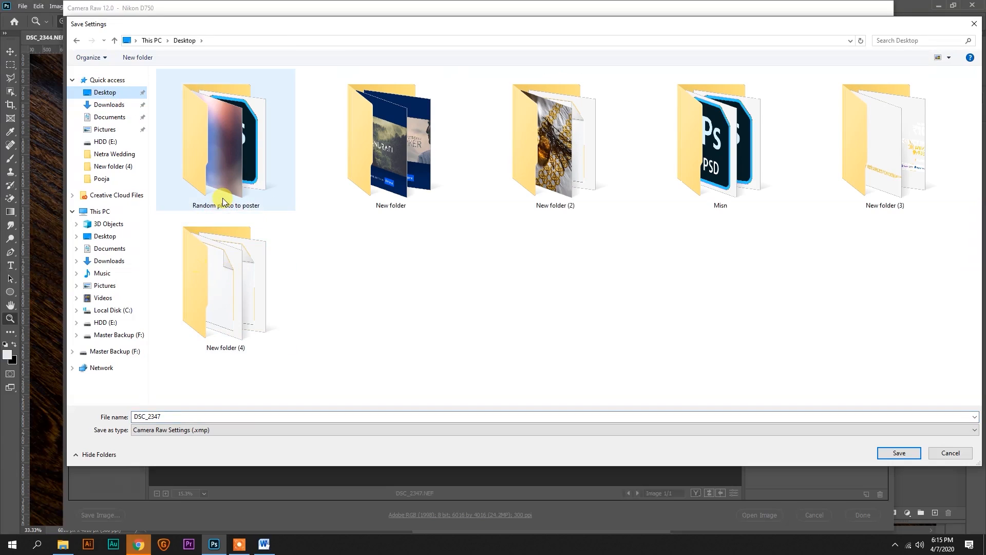
drag(265, 416, 130, 407)
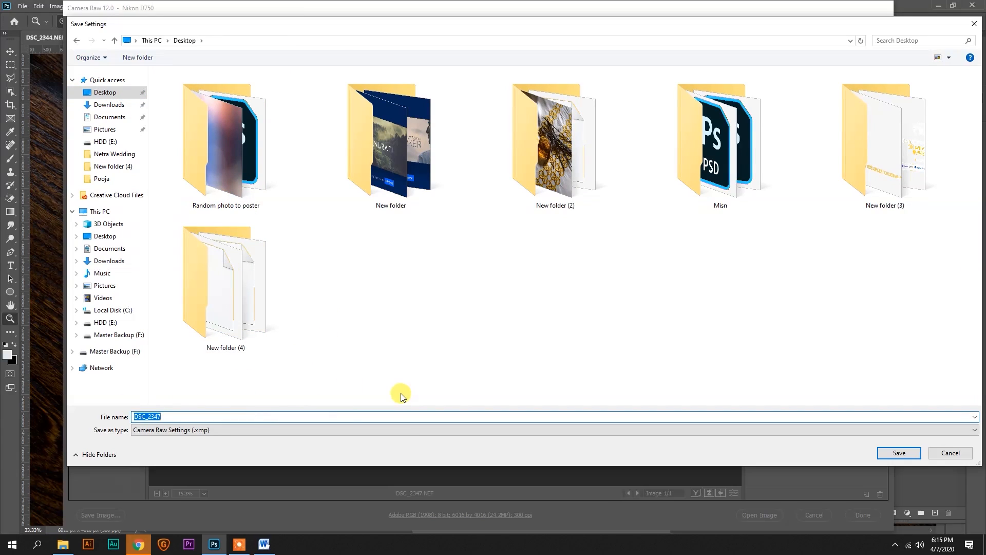
text(Food)
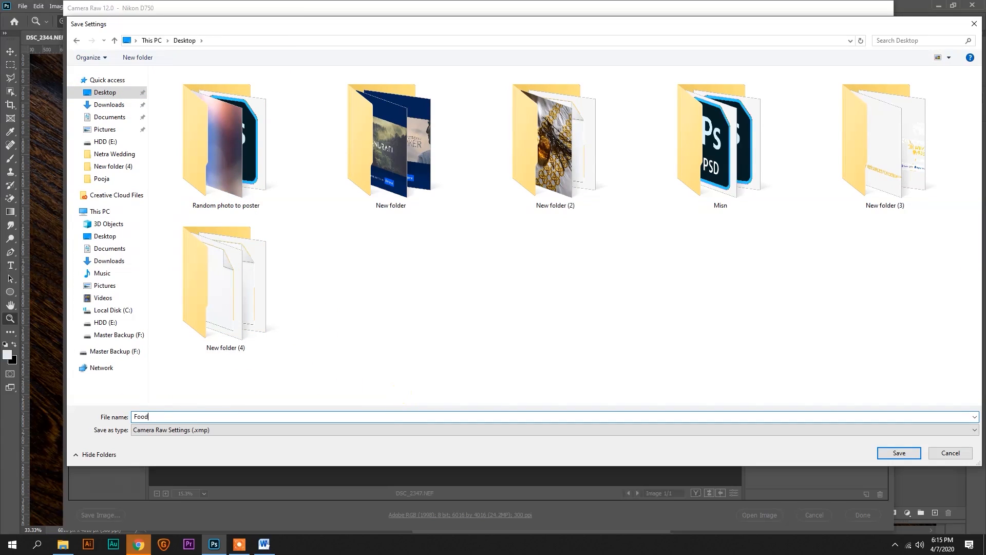
key(Return)
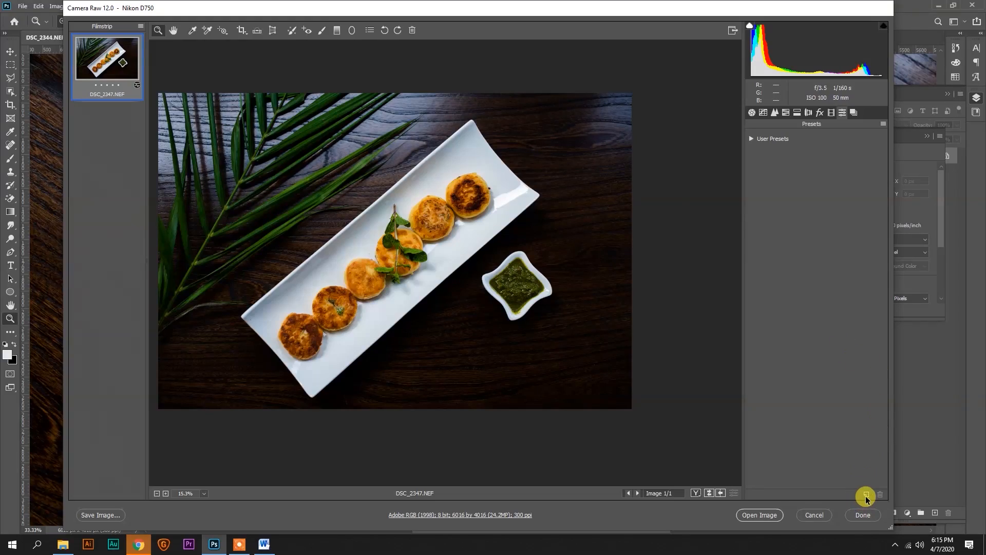
- Save the current settings as a new preset in the User Presets group and pick a preset from that group
click(866, 494)
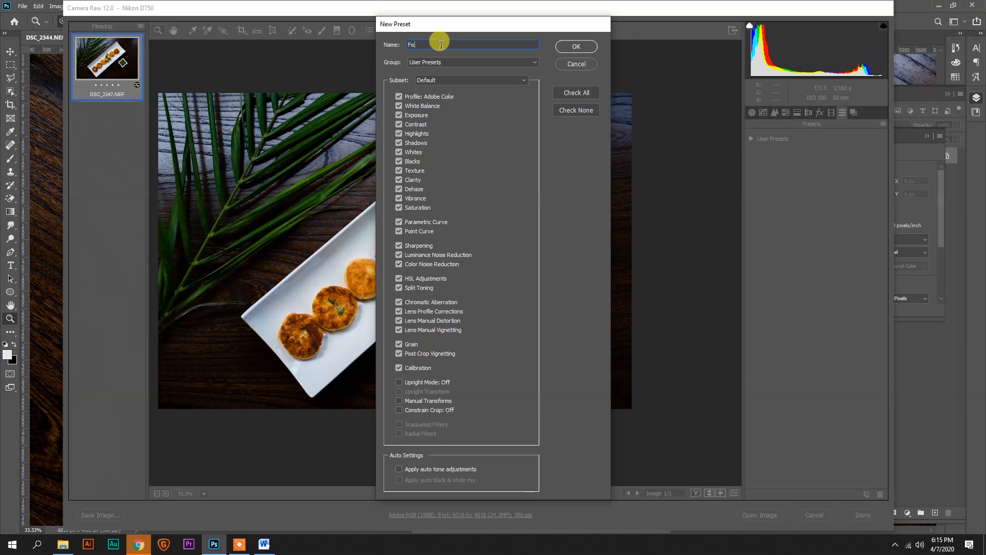
click(576, 47)
click(751, 139)
click(769, 216)
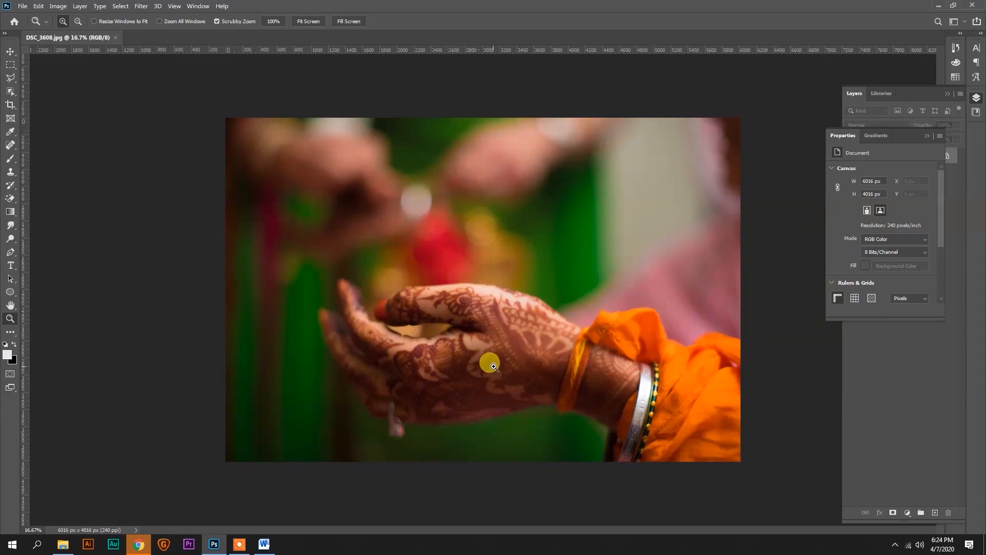
- Collapse the document properties so that the layer list of DSC_3608.jpg is unobstructed
click(493, 365)
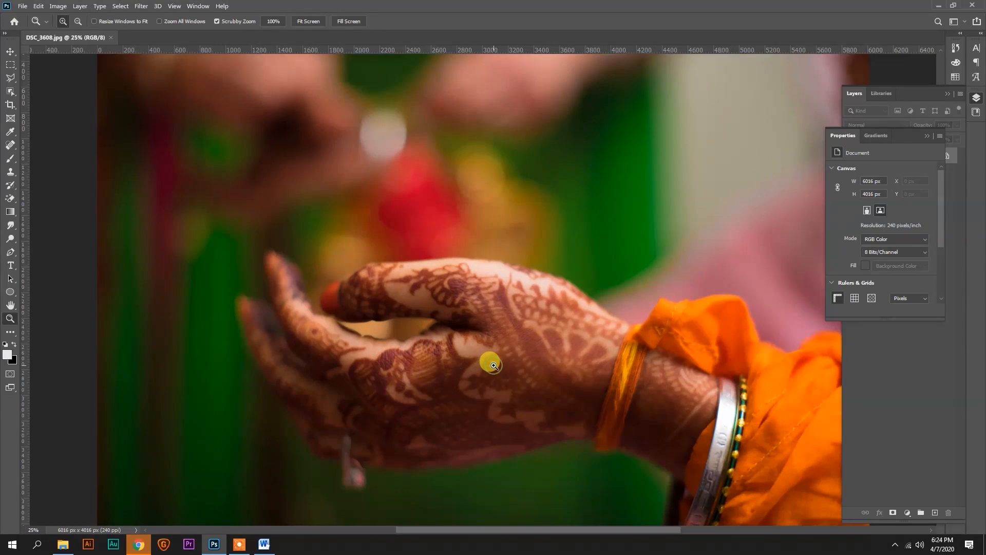
alt+click(560, 372)
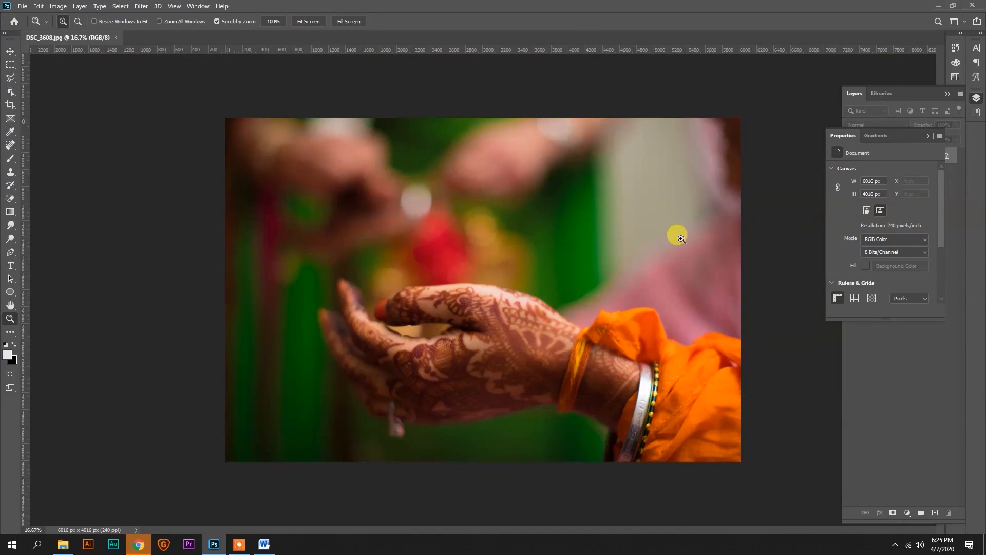
click(927, 136)
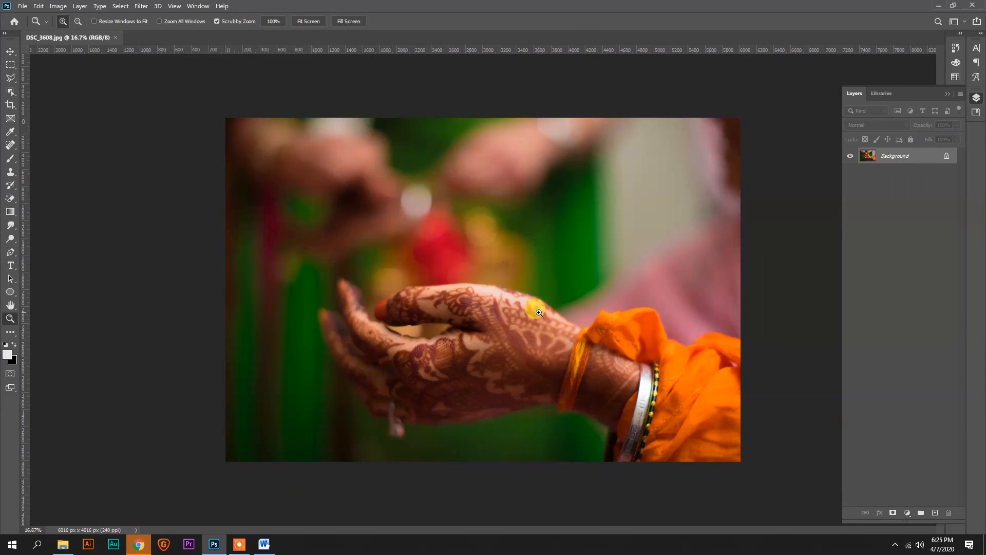
click(948, 94)
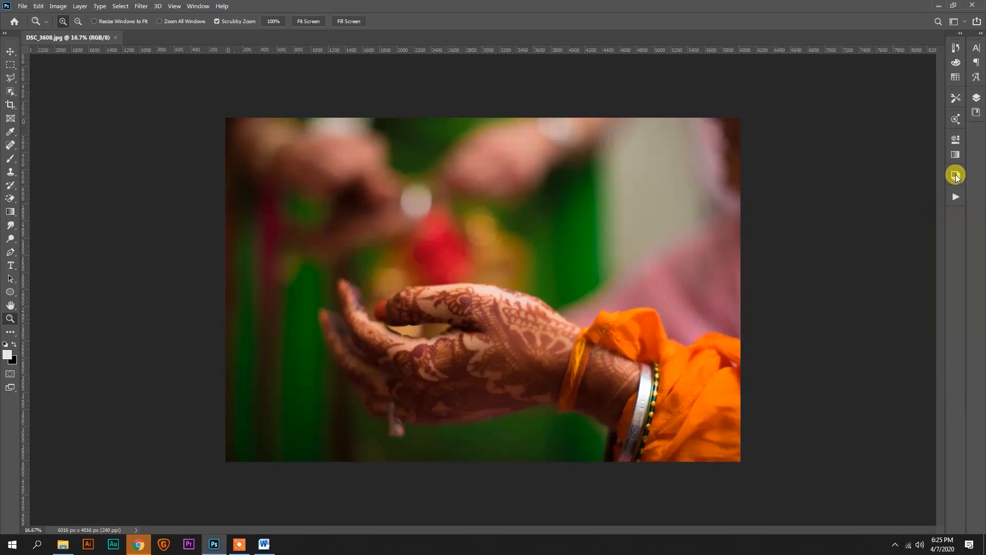
click(976, 100)
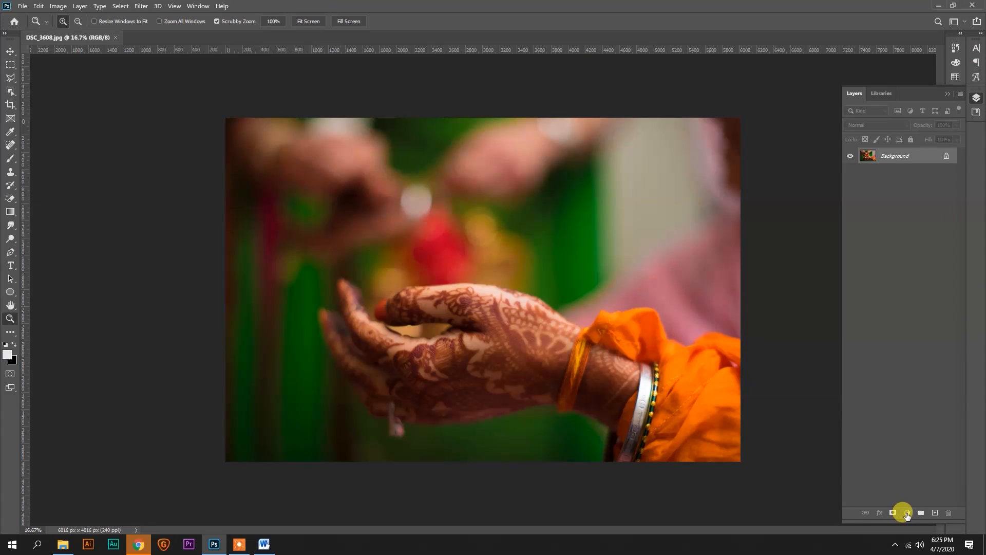
- Add a Curves adjustment layer above the Background and enlarge its curve editor
click(904, 513)
click(940, 381)
drag(823, 317, 736, 458)
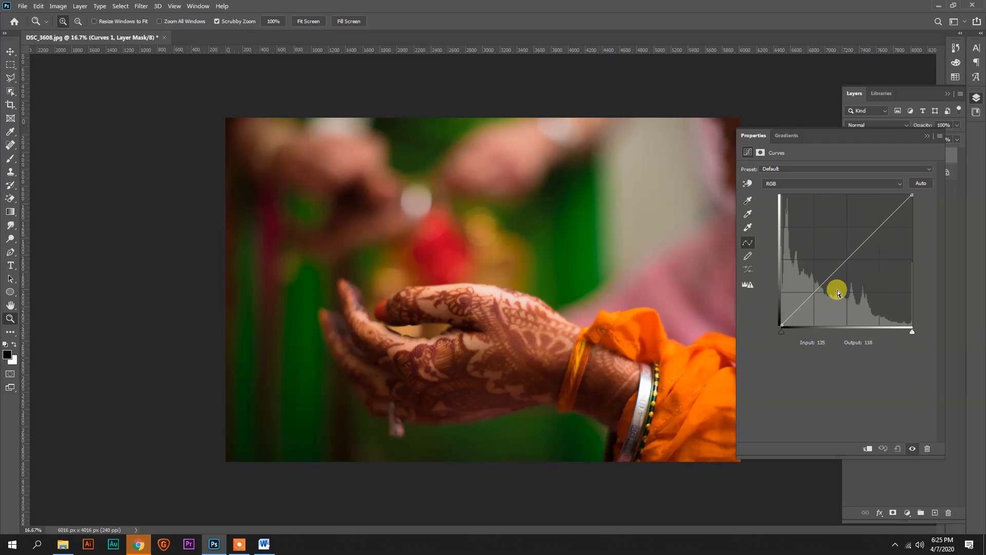
- Anchor the RGB curve at the midtones and at input 60, output 62, and raise the black point to output 51
click(846, 258)
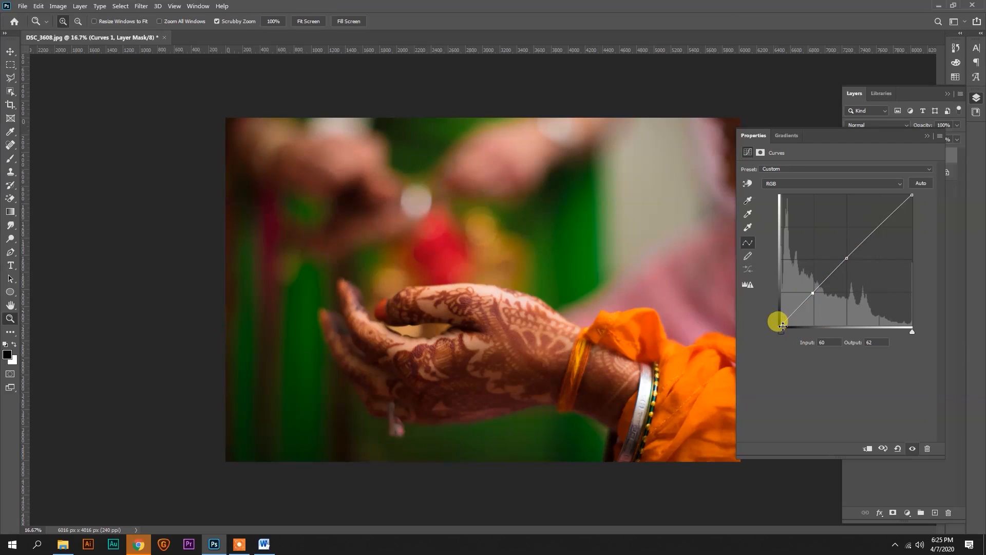
drag(778, 322, 777, 314)
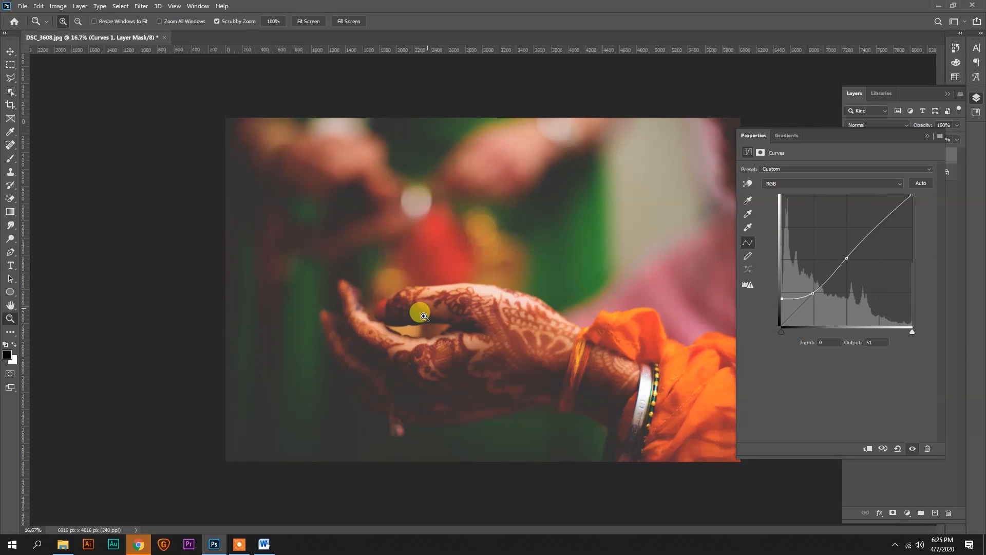
- Lower the black point of the RGB curve to about output 38 to soften the faded shadows
click(548, 293)
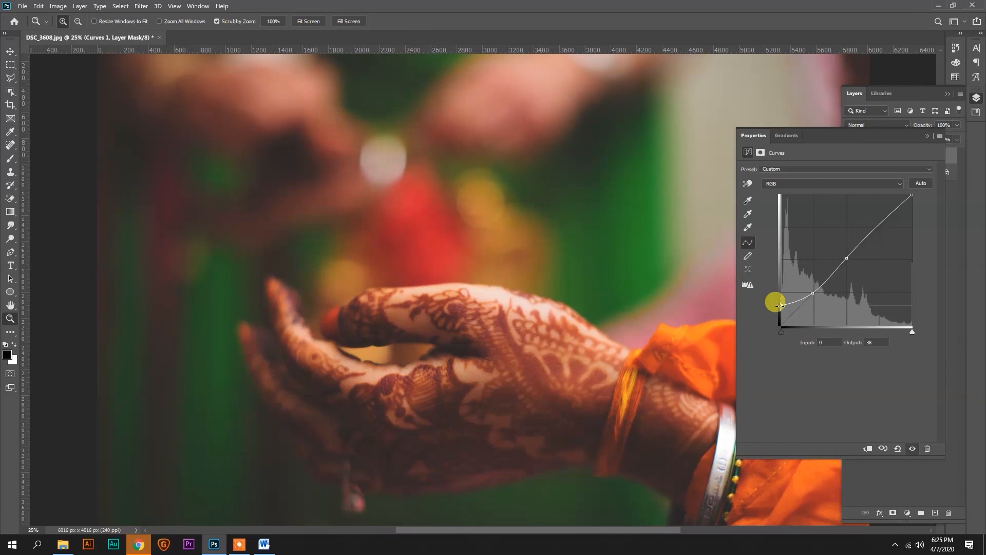
drag(778, 298, 773, 298)
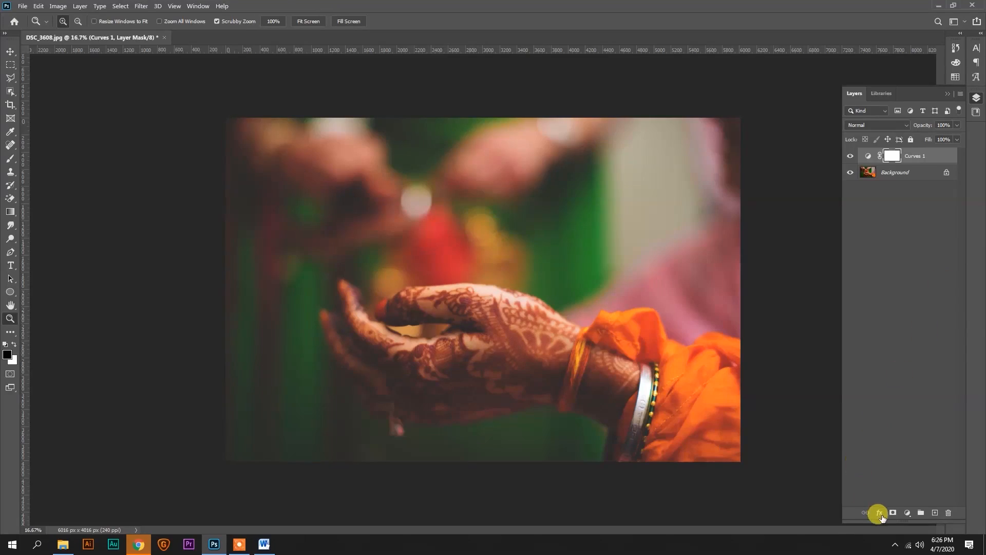
- Add a Levels adjustment layer above the Curves layer with RGB input black at 22 and input white at 234
click(881, 515)
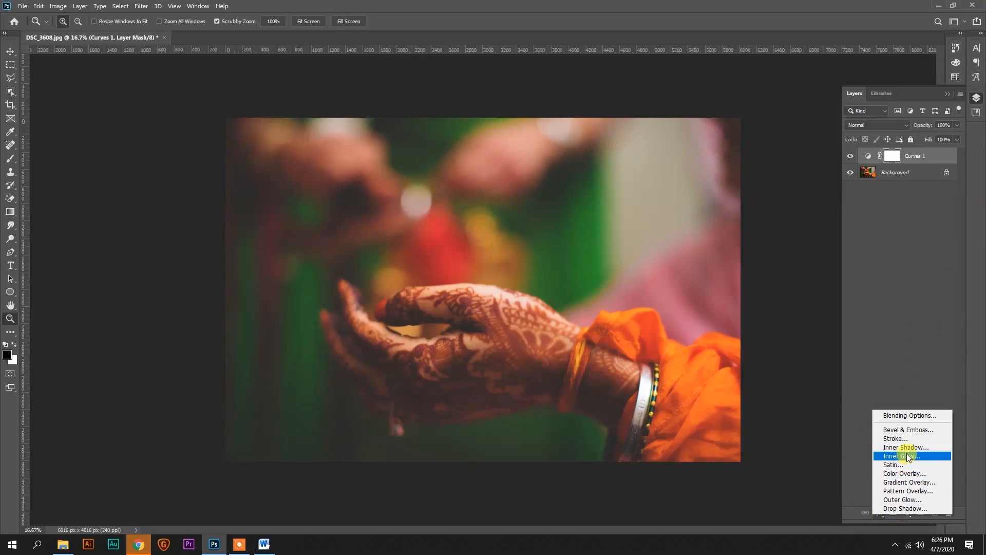
click(914, 330)
click(907, 512)
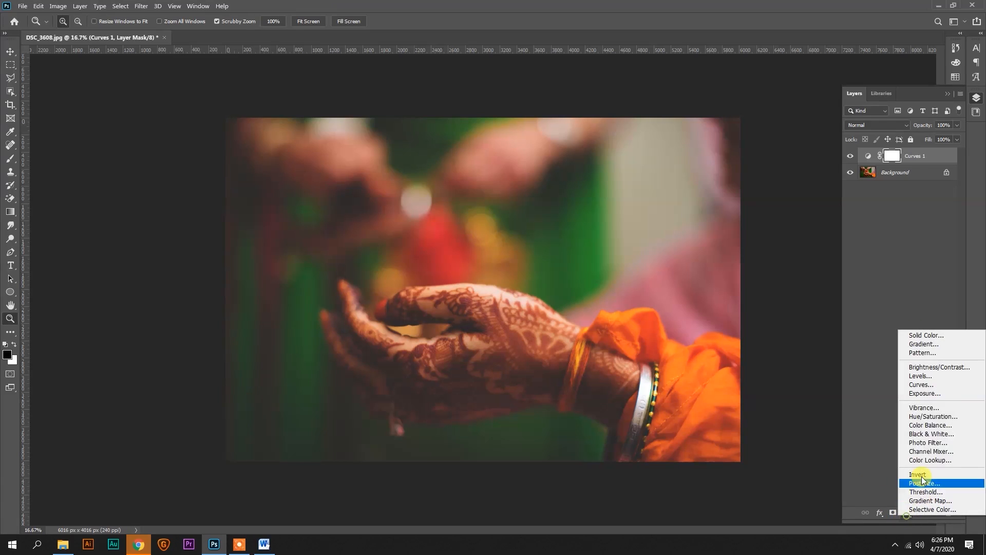
click(932, 377)
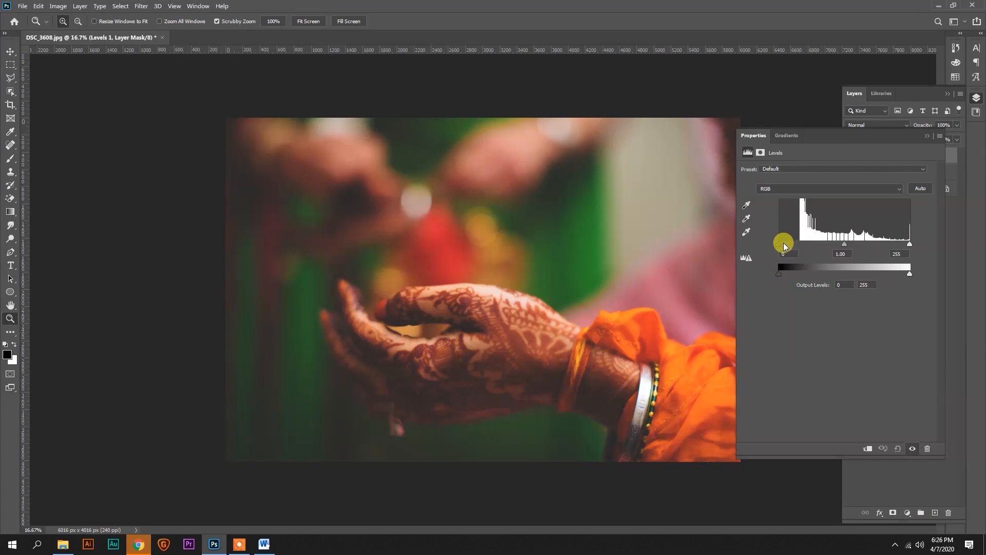
drag(783, 245, 791, 244)
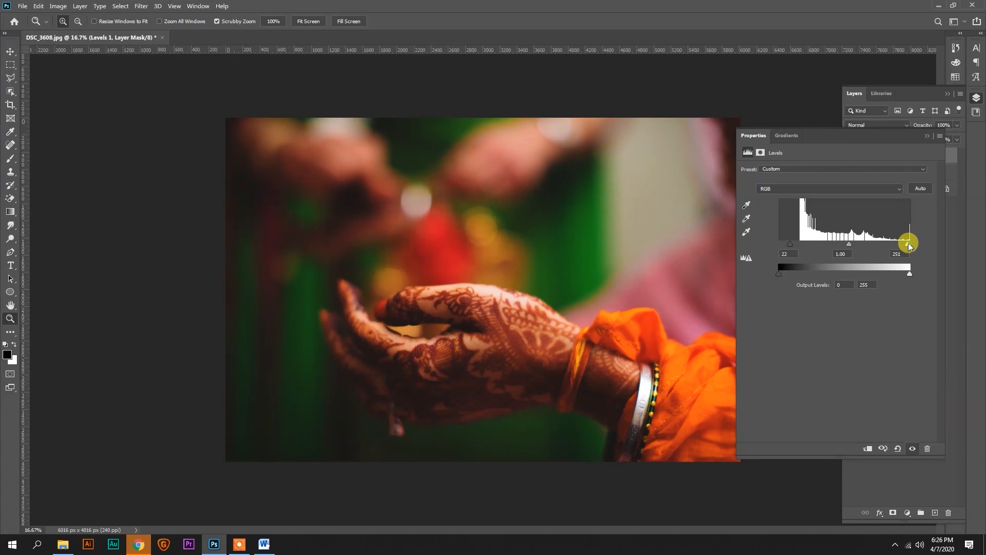
drag(901, 245, 899, 245)
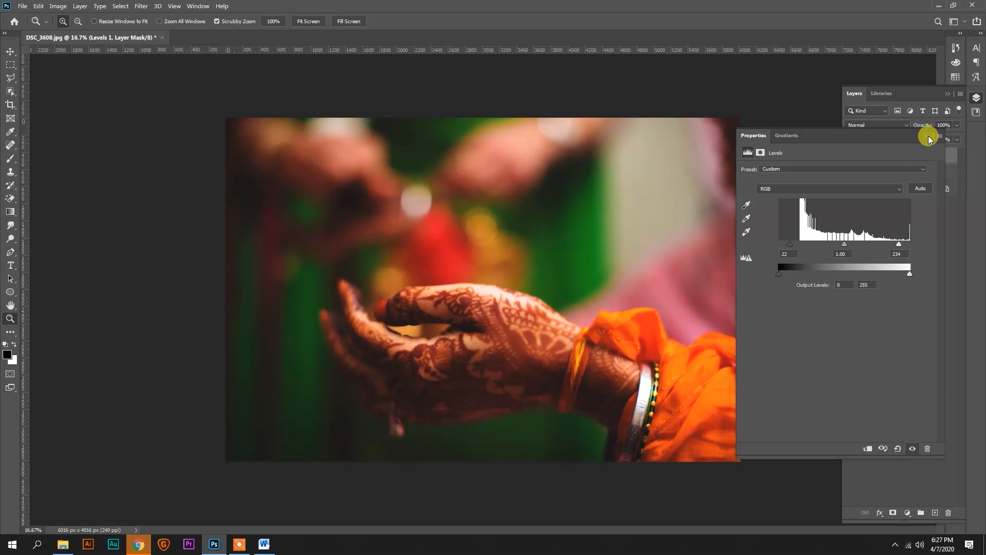
click(929, 138)
- Add a Color Balance adjustment layer with midtones at Cyan-Red -22, Magenta-Green -15 and Yellow-Blue +22
click(474, 329)
click(907, 513)
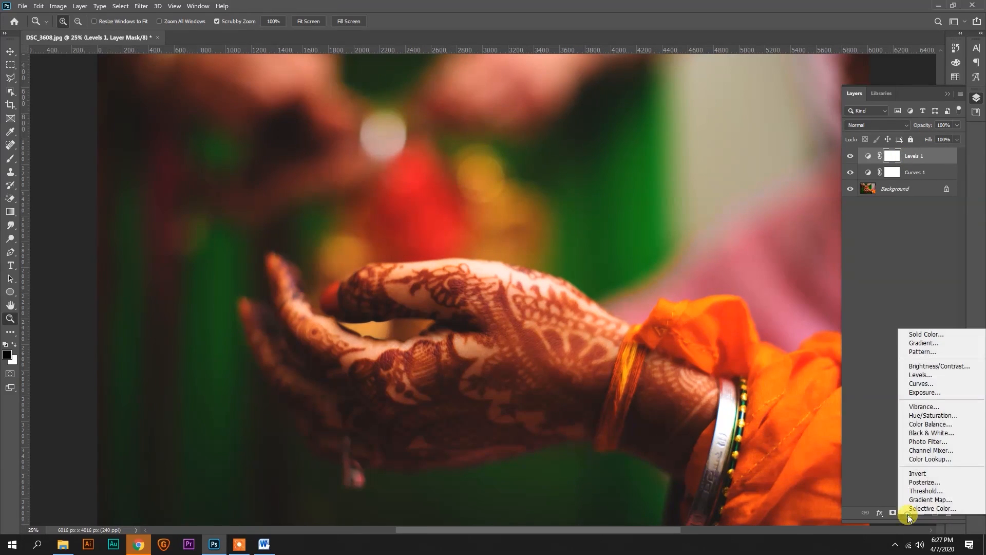
click(952, 425)
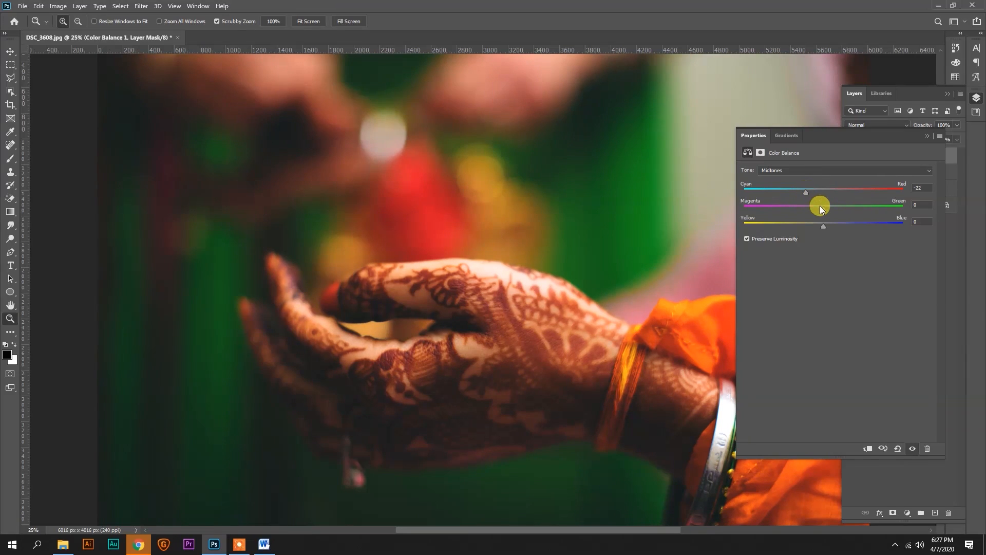
drag(819, 210, 811, 210)
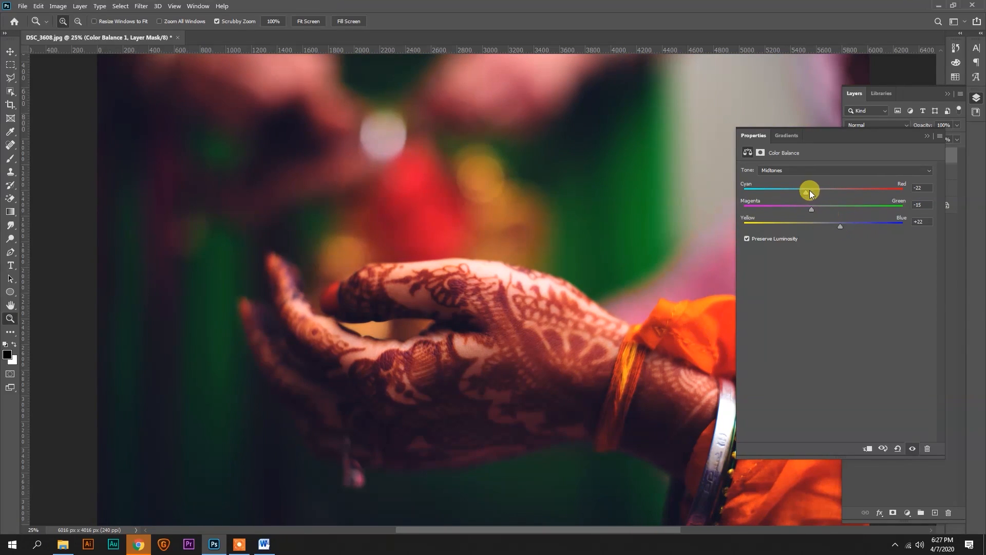
click(926, 135)
scroll(539, 366, down, 3)
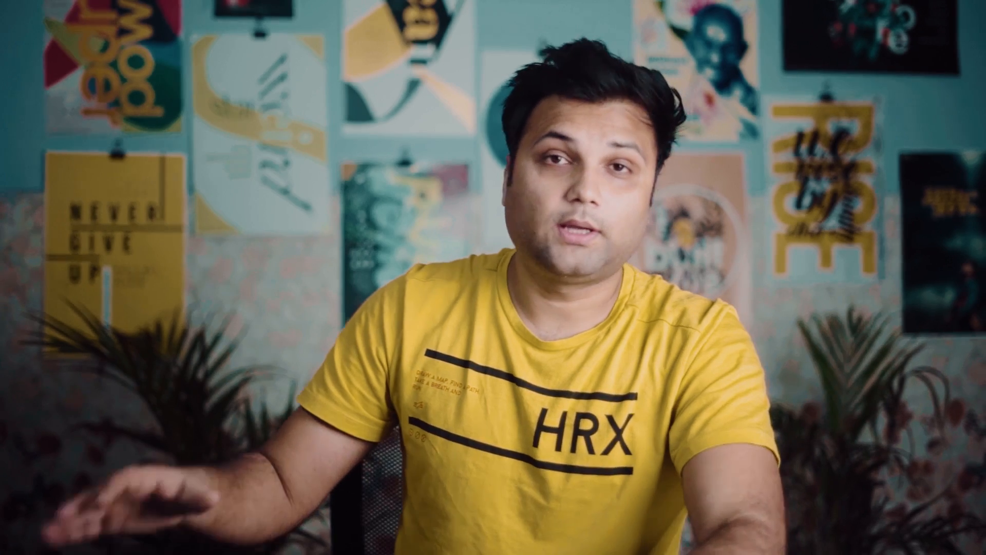